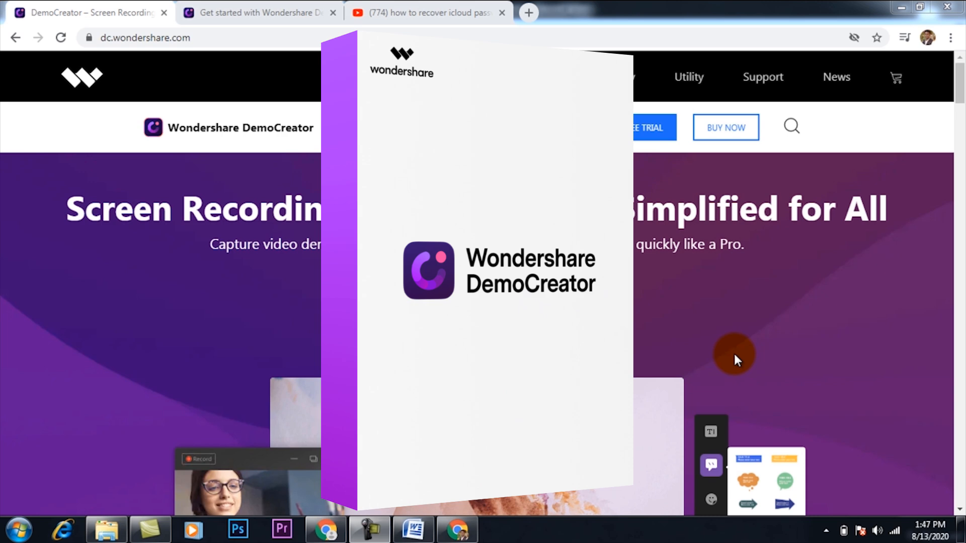
Look through the DemoCreator web page's sections on recording uses and video editing features.
{"action": "scroll", "coordinate": [734, 351], "scroll_direction": "down", "scroll_amount": 10}
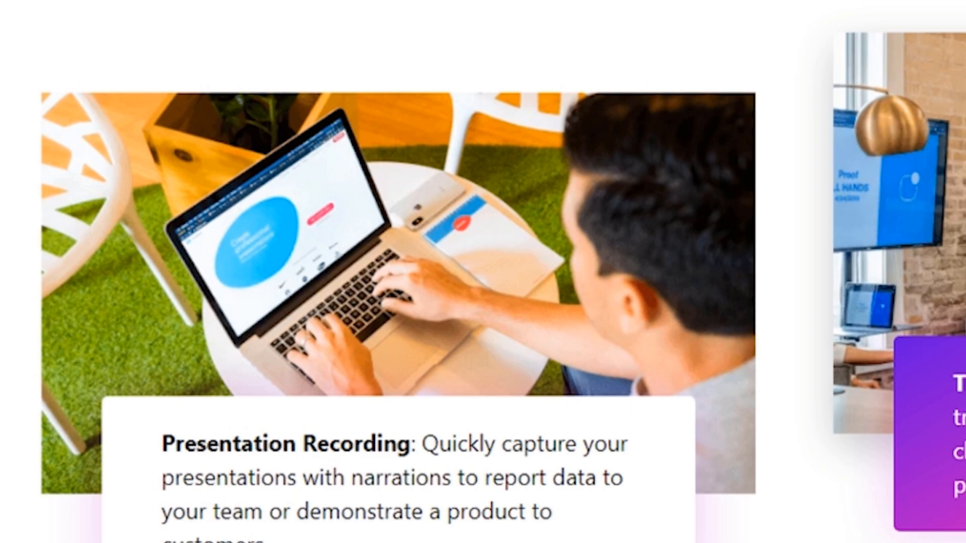
{"action": "scroll", "coordinate": [843, 346], "scroll_direction": "down", "scroll_amount": 5}
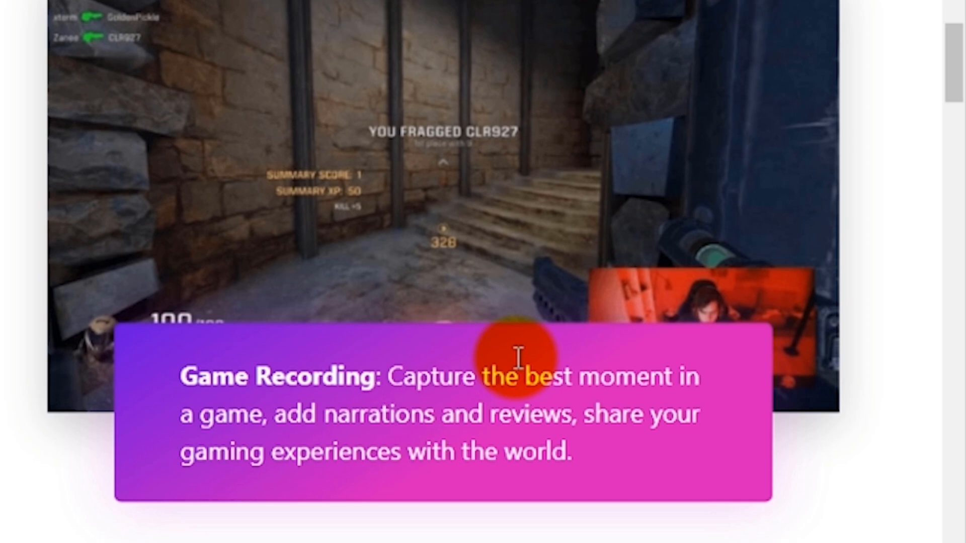
{"action": "scroll", "coordinate": [515, 357], "scroll_direction": "down", "scroll_amount": 10}
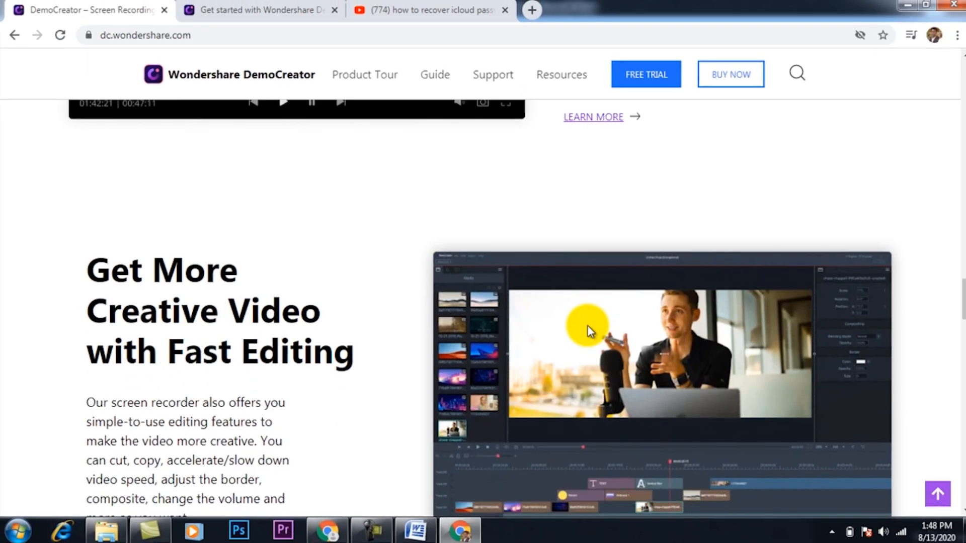
{"action": "scroll", "coordinate": [584, 324], "scroll_direction": "down", "scroll_amount": 3}
{"action": "scroll", "coordinate": [584, 327], "scroll_direction": "down", "scroll_amount": 3}
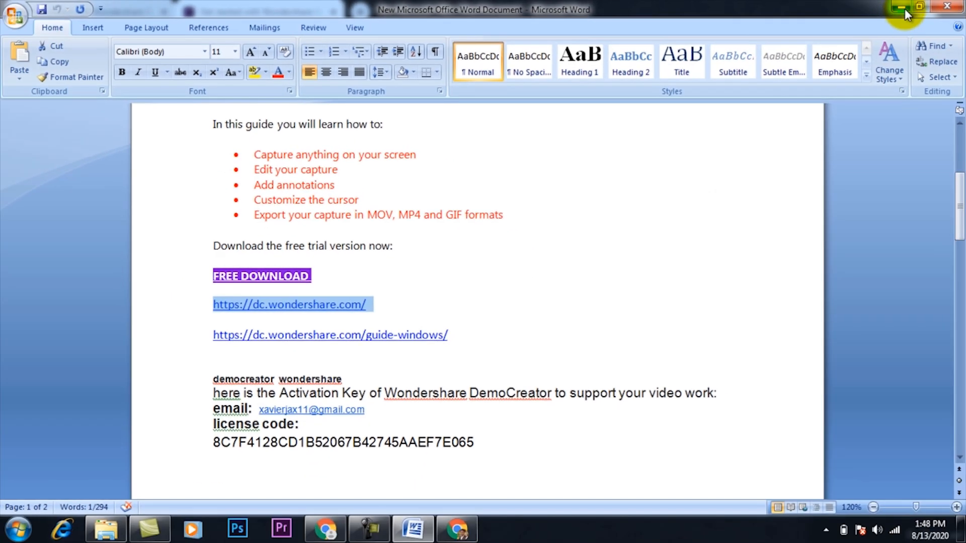
Clear the open Word, browser and folder windows off the desktop and move the Wondershare DemoCreator shortcut beside the wondershare democreator folder.
{"action": "left_click", "coordinate": [903, 8]}
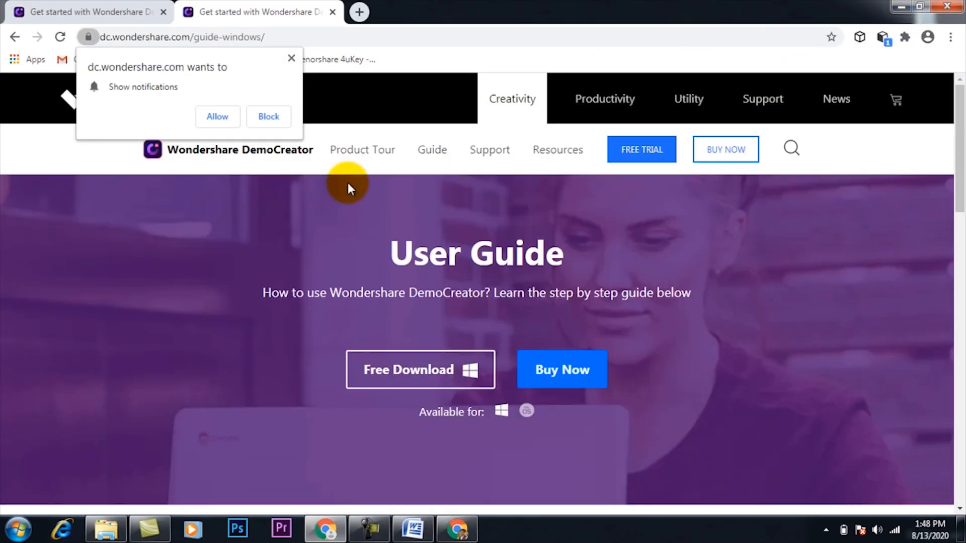
{"action": "left_click", "coordinate": [903, 7]}
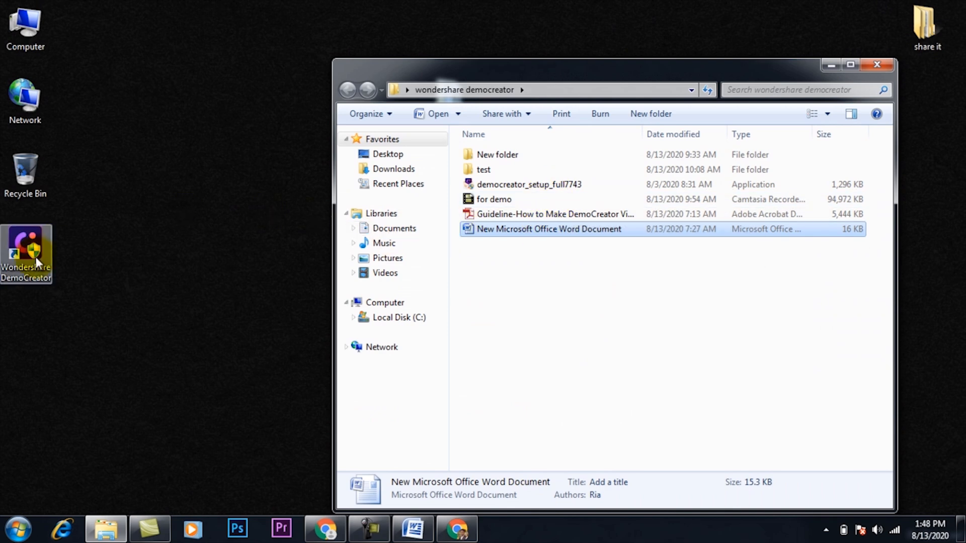
{"action": "left_click_drag", "start_coordinate": [480, 75], "coordinate": [483, 192]}
{"action": "right_click", "coordinate": [502, 301]}
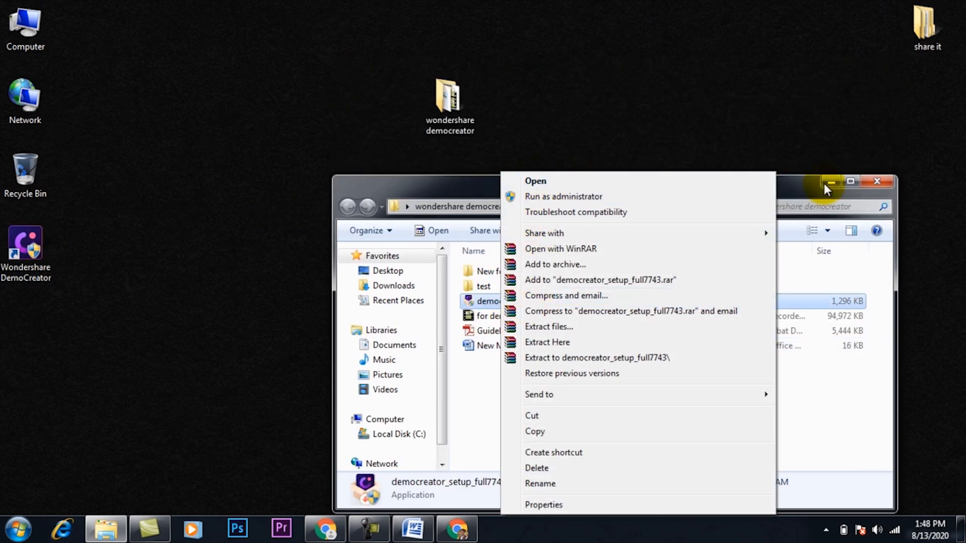
{"action": "left_click", "coordinate": [871, 181]}
{"action": "left_click_drag", "start_coordinate": [147, 249], "coordinate": [406, 202]}
Launch Wondershare DemoCreator from its desktop shortcut and get started with the recording setup.
{"action": "double_click", "coordinate": [340, 291]}
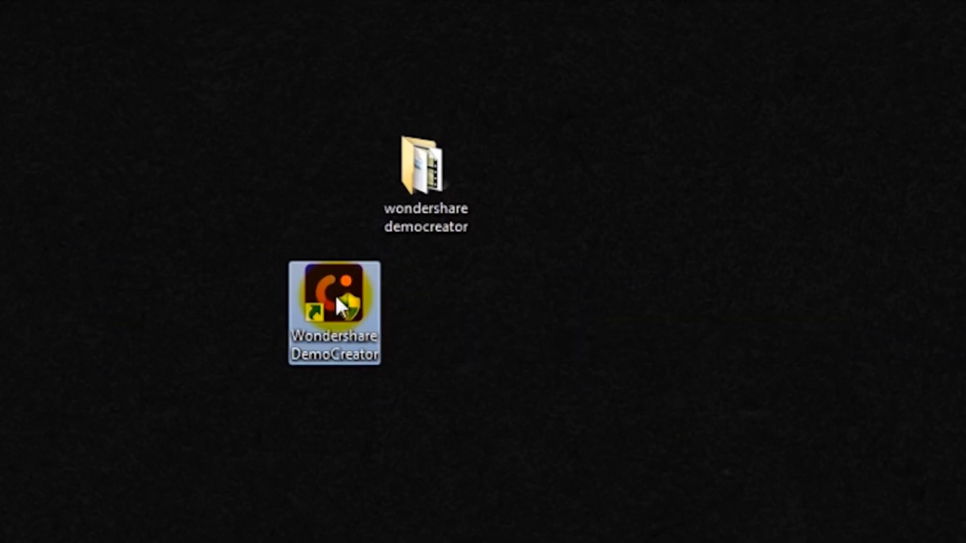
{"action": "right_click", "coordinate": [335, 295]}
{"action": "left_click", "coordinate": [408, 313]}
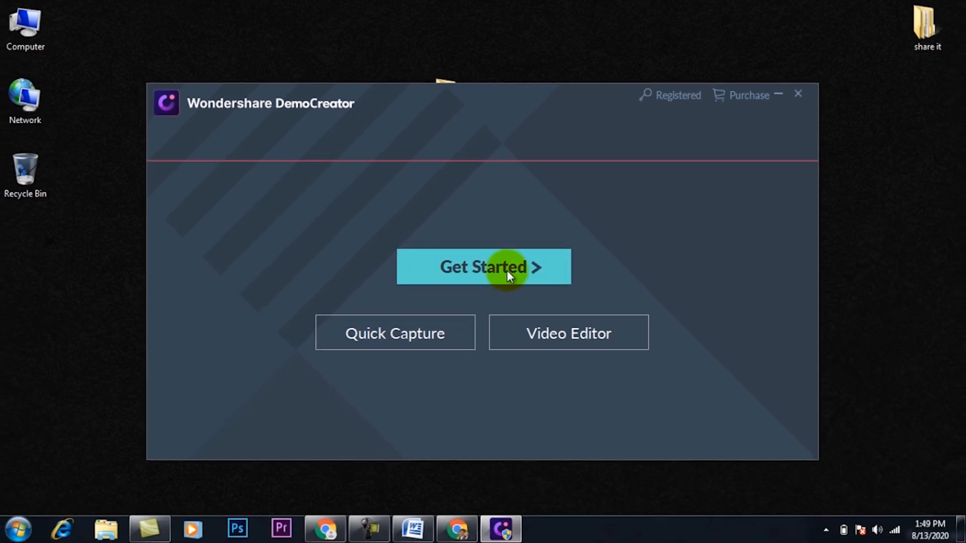
{"action": "left_click", "coordinate": [506, 270]}
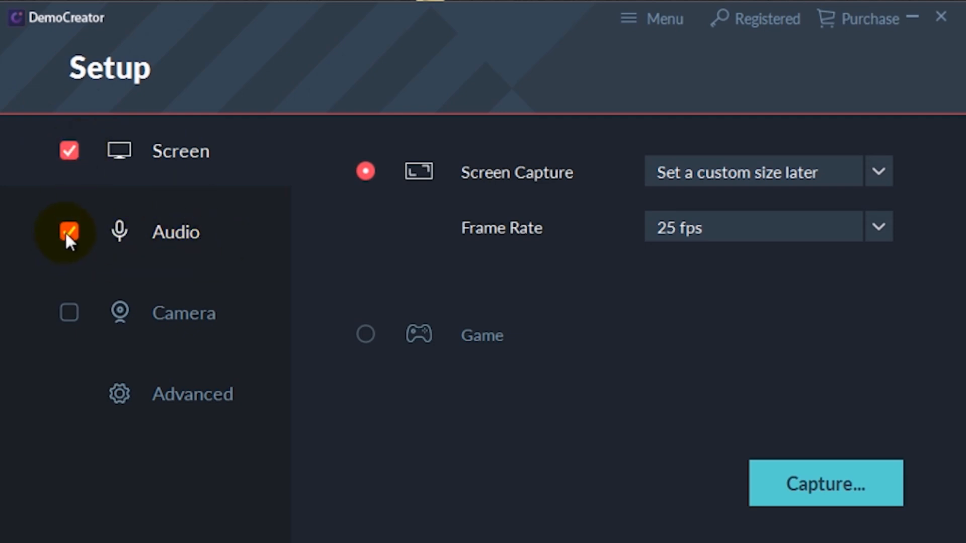
Turn off audio recording and set the screen capture area to Full screen.
{"action": "left_click", "coordinate": [145, 234]}
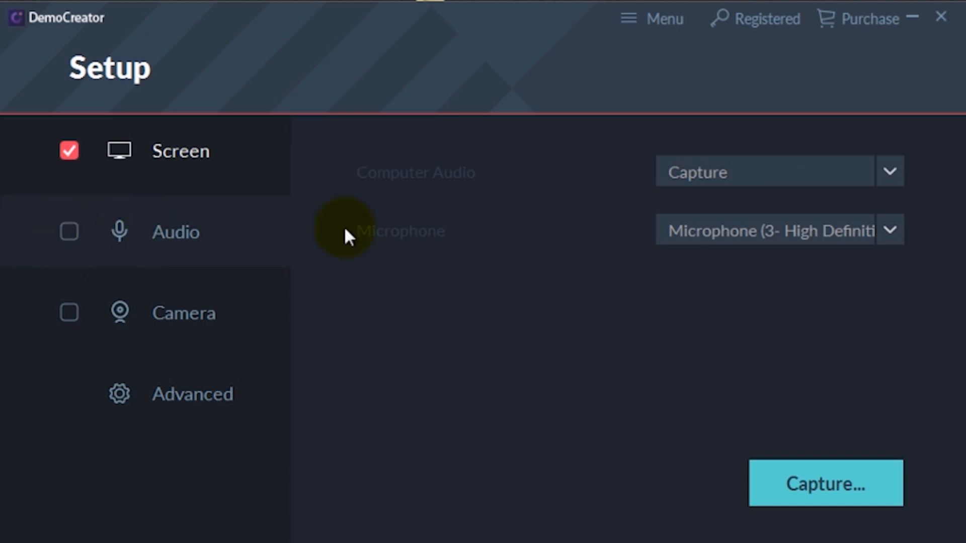
{"action": "left_click", "coordinate": [125, 156]}
{"action": "left_click", "coordinate": [878, 171]}
{"action": "left_click", "coordinate": [679, 236]}
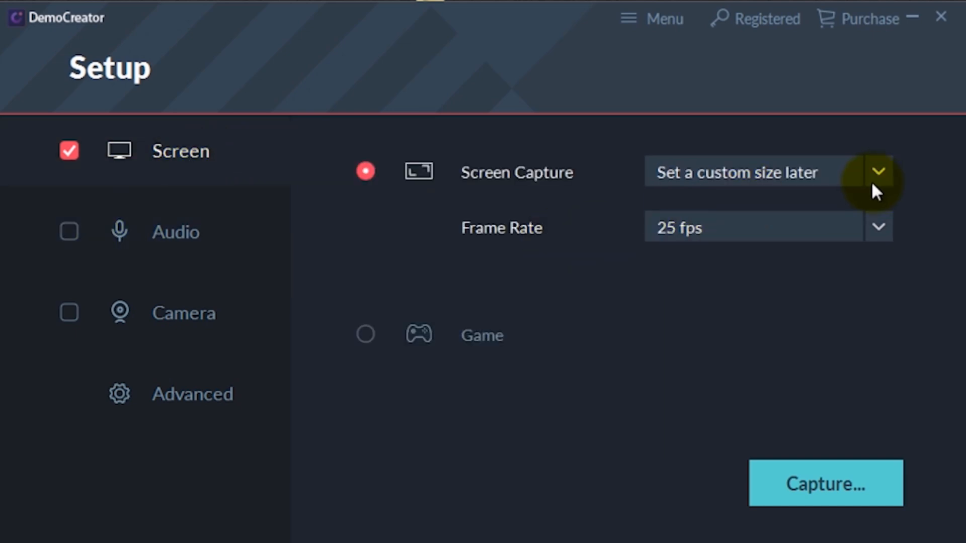
{"action": "left_click", "coordinate": [840, 177]}
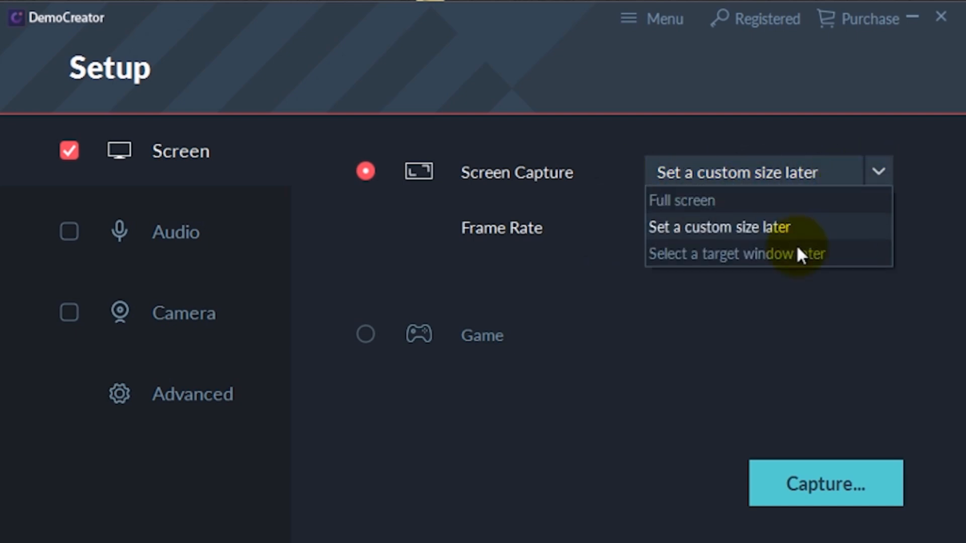
{"action": "left_click", "coordinate": [671, 198]}
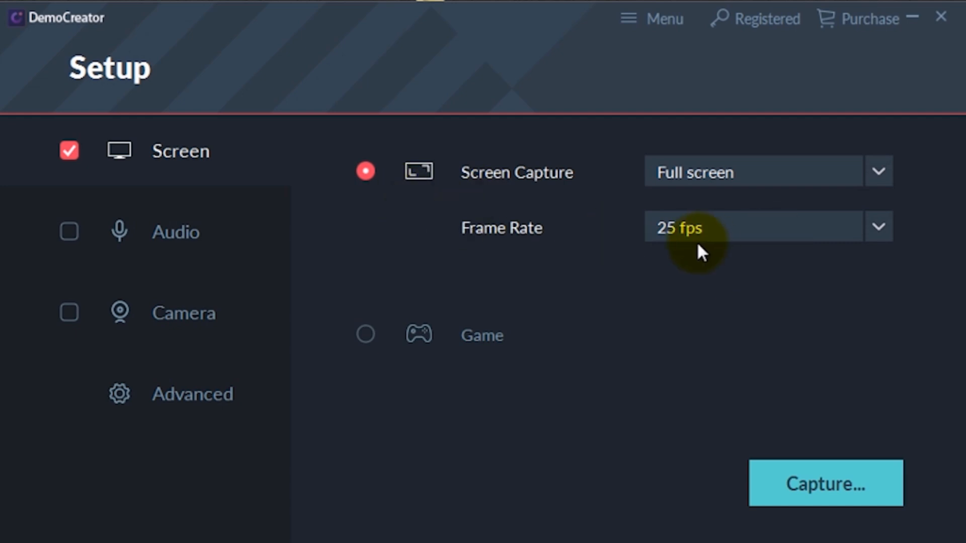
Set the frame rate to 60 fps and open the recorder with Screen Capture as the source.
{"action": "left_click", "coordinate": [875, 234]}
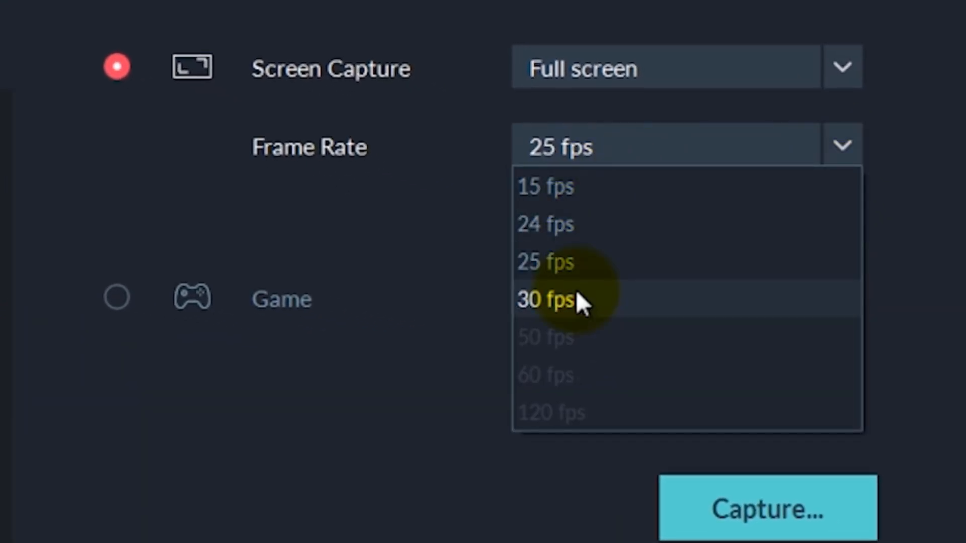
{"action": "left_click", "coordinate": [562, 378]}
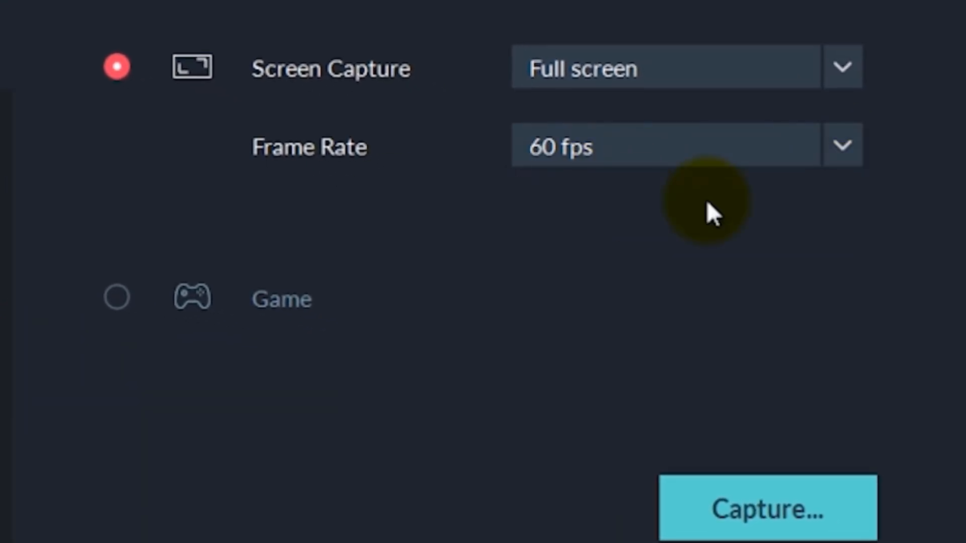
{"action": "left_click", "coordinate": [123, 300]}
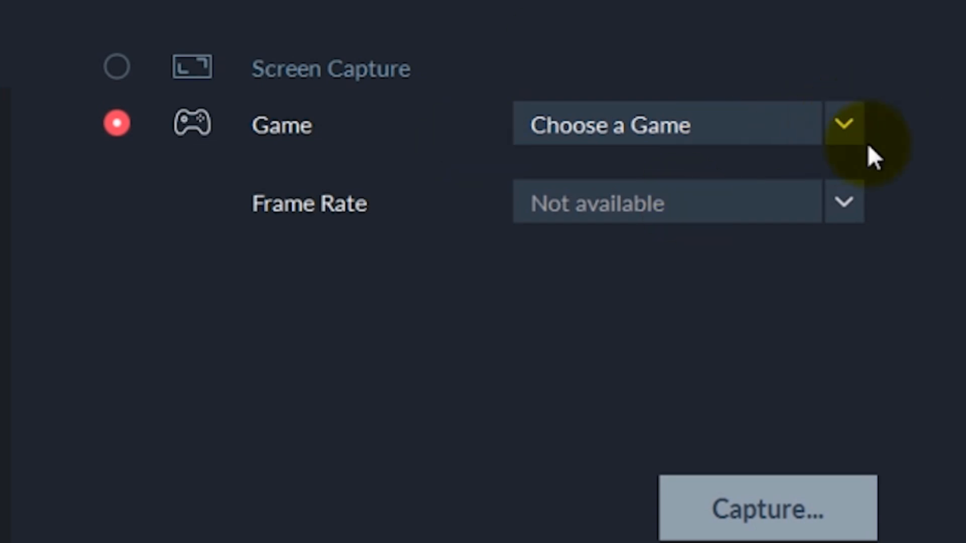
{"action": "left_click", "coordinate": [282, 93]}
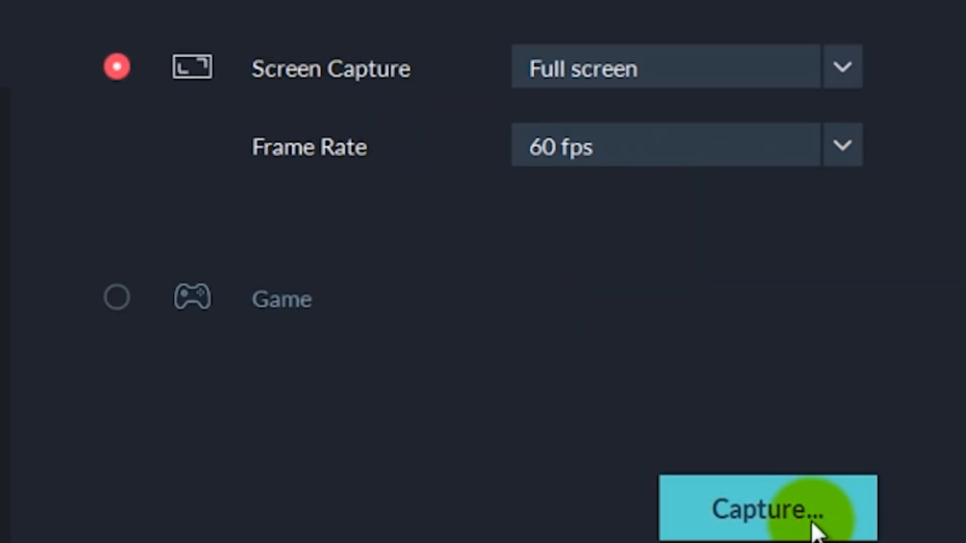
{"action": "left_click", "coordinate": [753, 503]}
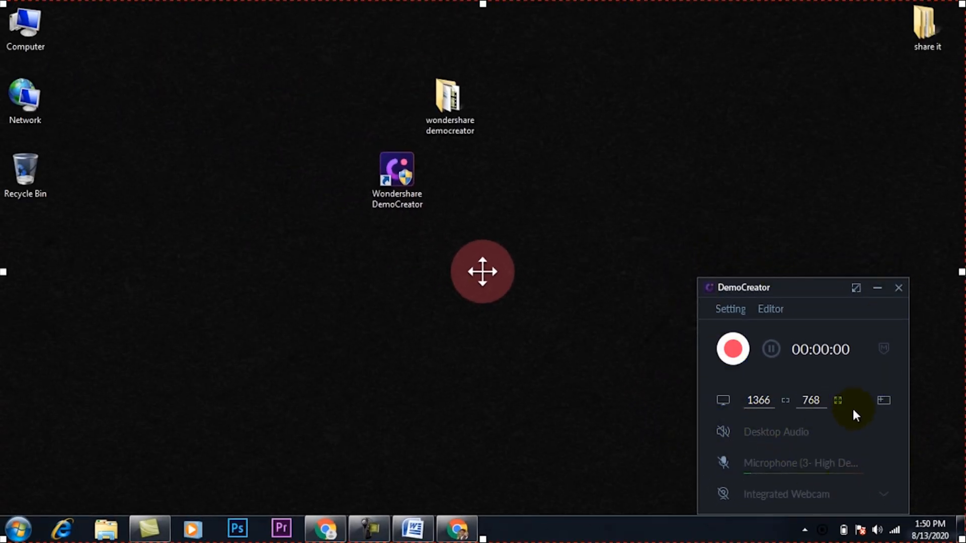
Shrink the capture area to 538 × 351 around the desktop icons, and restore it to full screen.
{"action": "left_click_drag", "start_coordinate": [482, 6], "coordinate": [483, 107]}
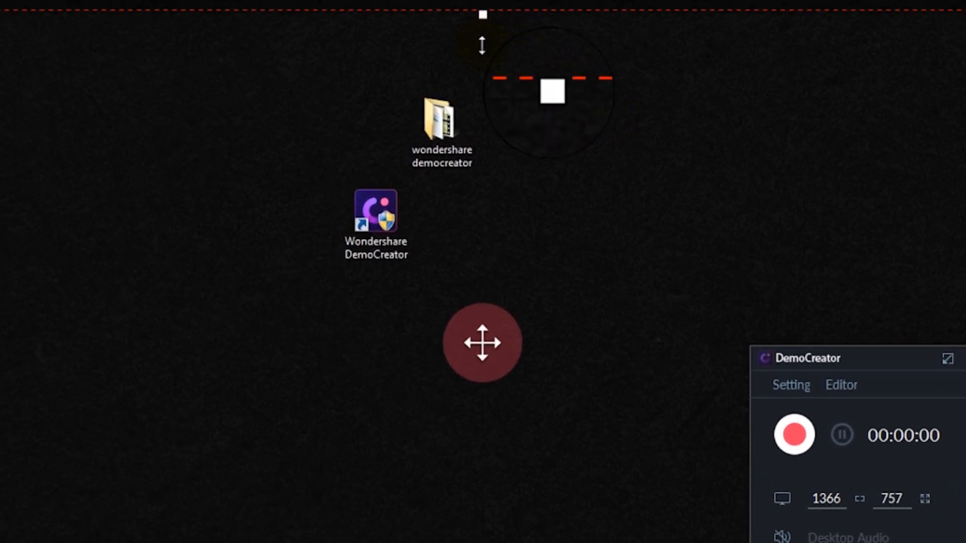
{"action": "left_click_drag", "start_coordinate": [0, 99], "coordinate": [459, 300]}
{"action": "left_click_drag", "start_coordinate": [716, 470], "coordinate": [459, 247]}
{"action": "left_click_drag", "start_coordinate": [812, 445], "coordinate": [598, 355]}
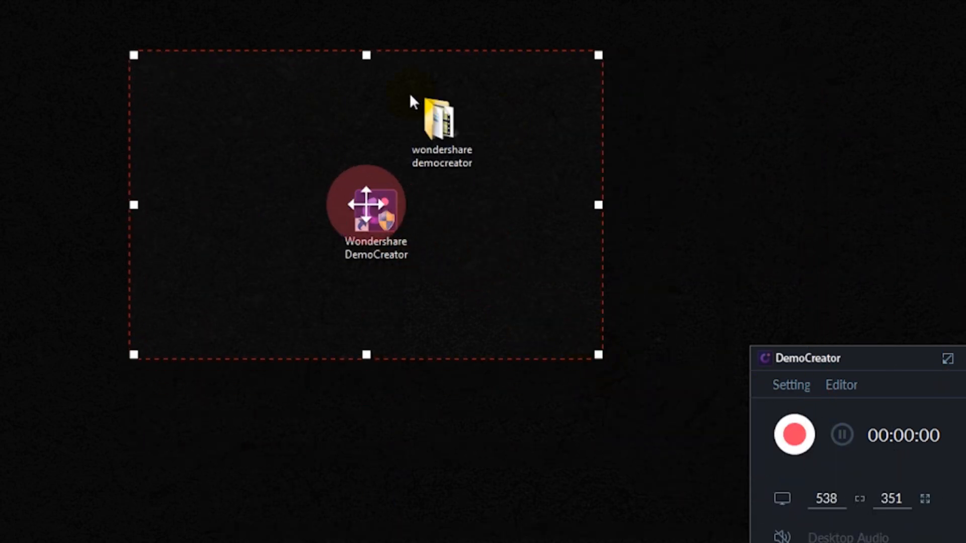
{"action": "left_click_drag", "start_coordinate": [391, 213], "coordinate": [403, 214]}
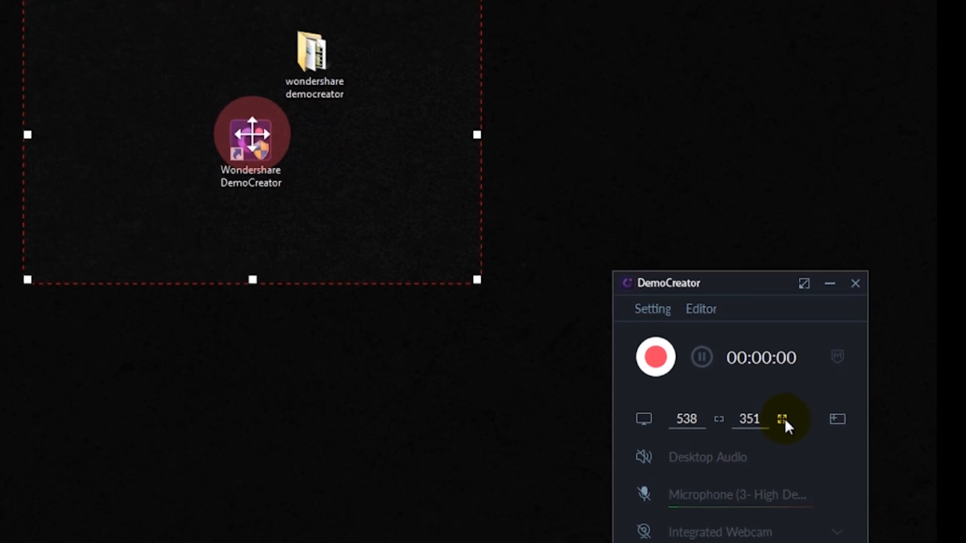
{"action": "left_click", "coordinate": [665, 341]}
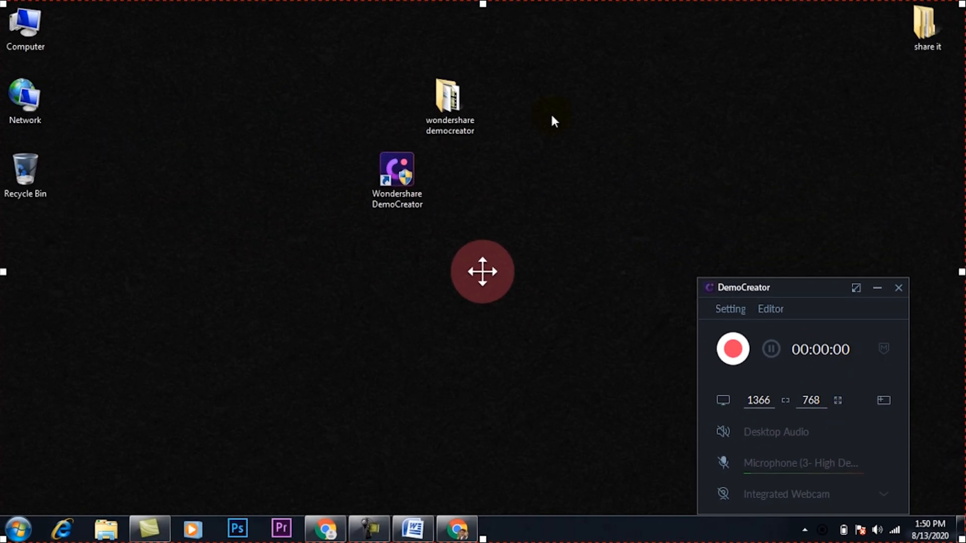
Record the full screen while scrolling through the DemoCreator page in Chrome, and stop the recording.
{"action": "left_click", "coordinate": [737, 358]}
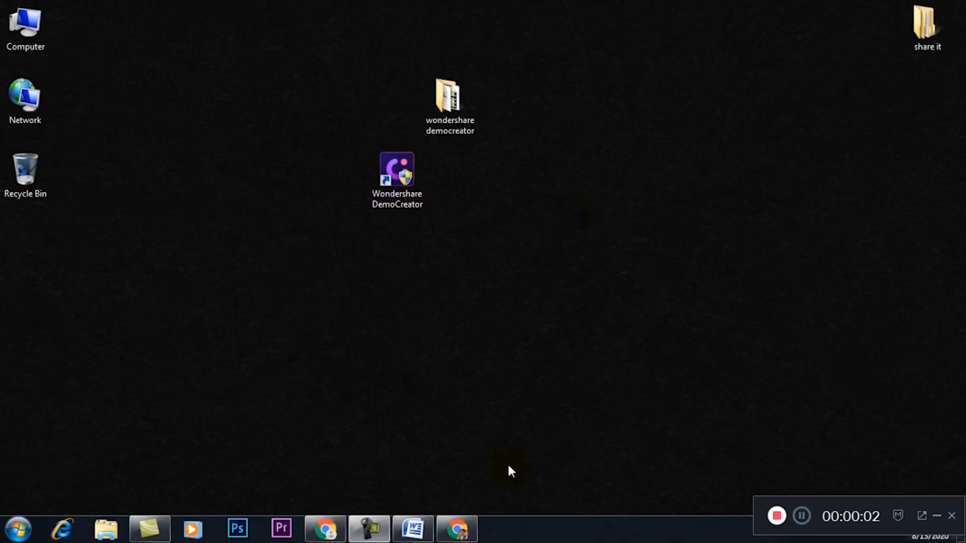
{"action": "left_click", "coordinate": [457, 529]}
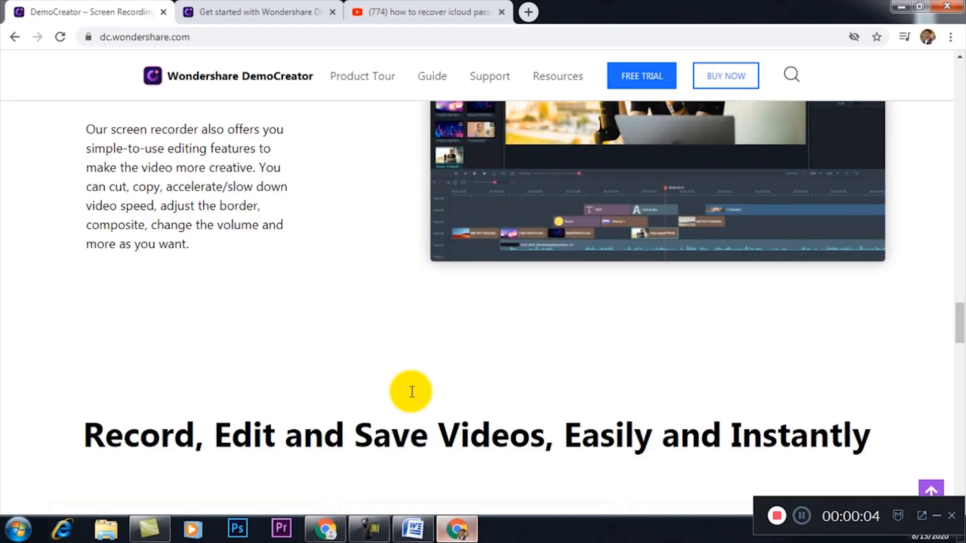
{"action": "scroll", "coordinate": [492, 277], "scroll_direction": "down", "scroll_amount": 10}
{"action": "scroll", "coordinate": [490, 277], "scroll_direction": "up", "scroll_amount": 6}
{"action": "scroll", "coordinate": [490, 277], "scroll_direction": "up", "scroll_amount": 15}
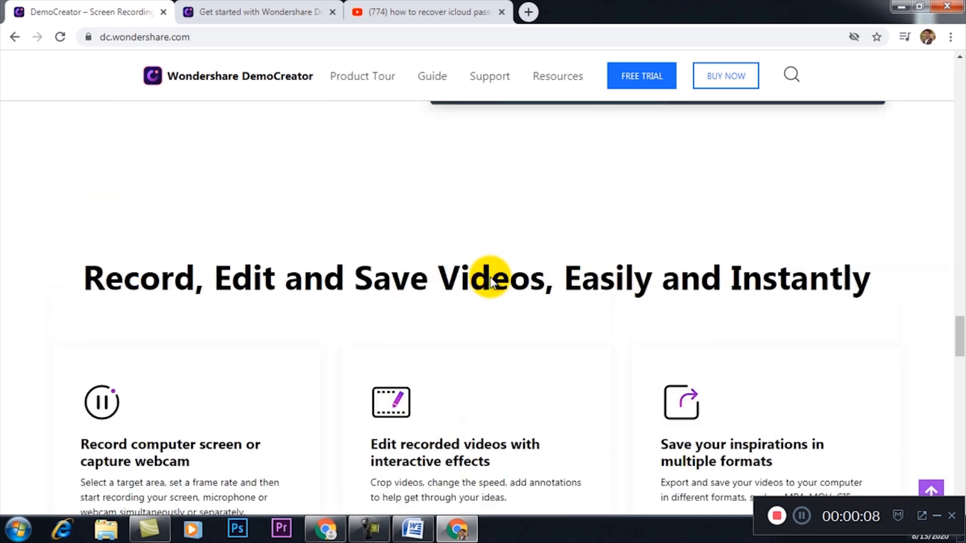
{"action": "scroll", "coordinate": [492, 276], "scroll_direction": "up", "scroll_amount": 4}
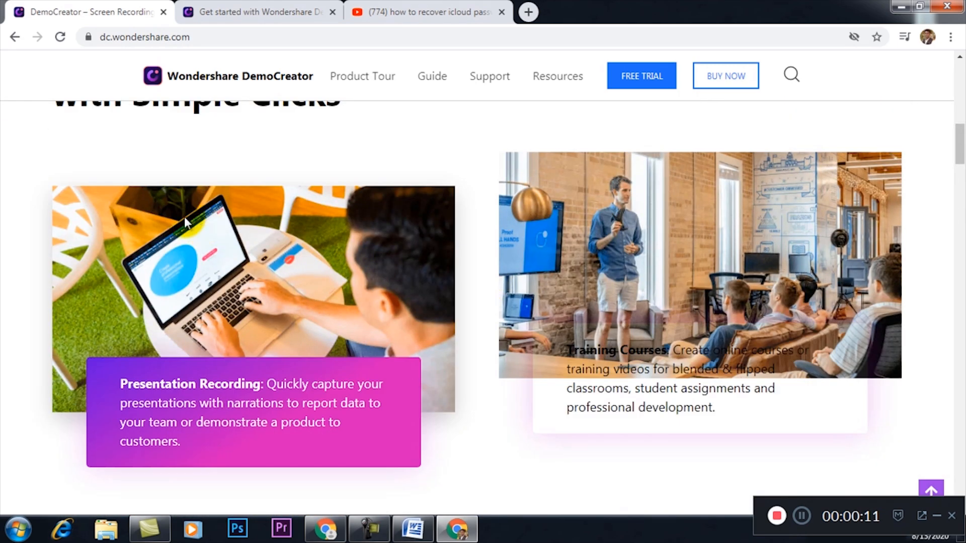
{"action": "left_click", "coordinate": [776, 516]}
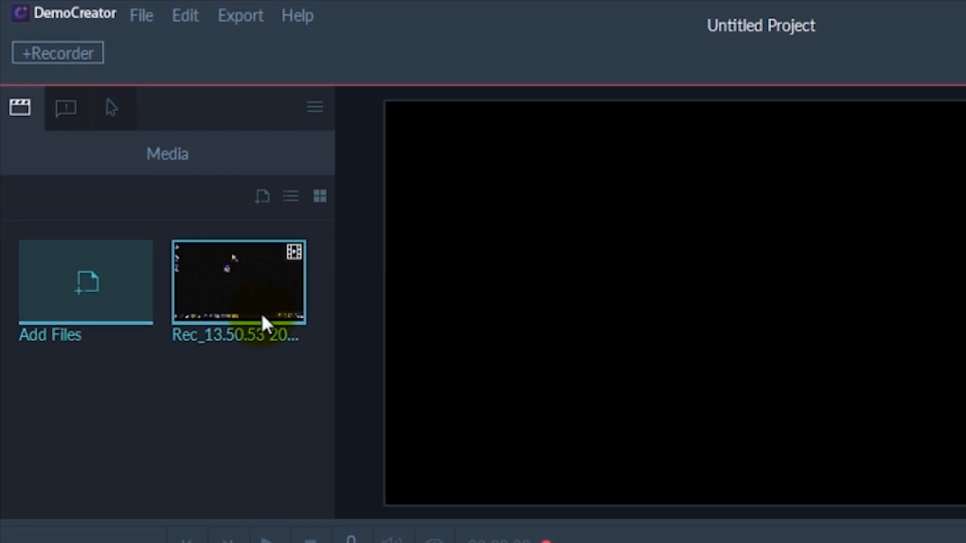
Place the recorded screen clip from the media library on Track 2 at the start of the timeline.
{"action": "left_click_drag", "start_coordinate": [229, 272], "coordinate": [229, 385]}
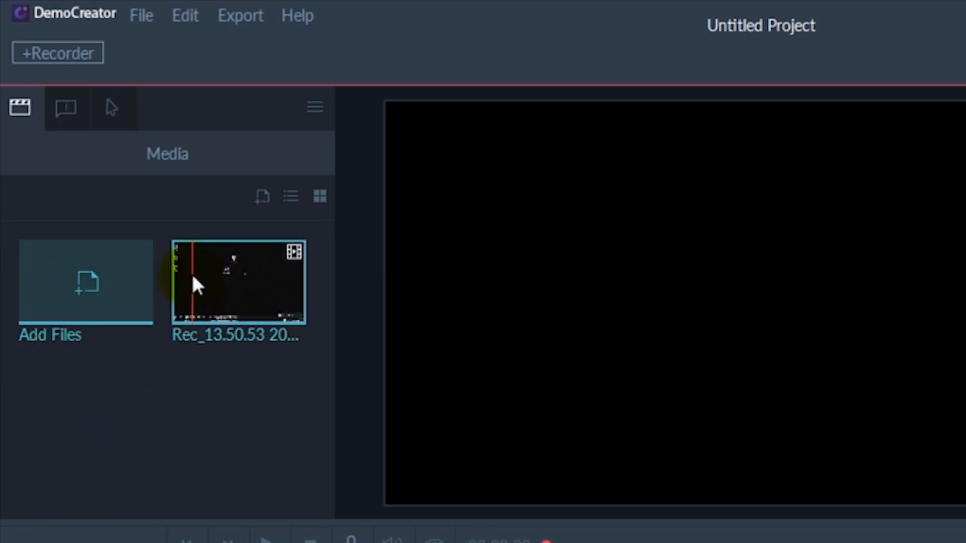
{"action": "left_click_drag", "start_coordinate": [256, 77], "coordinate": [228, 413]}
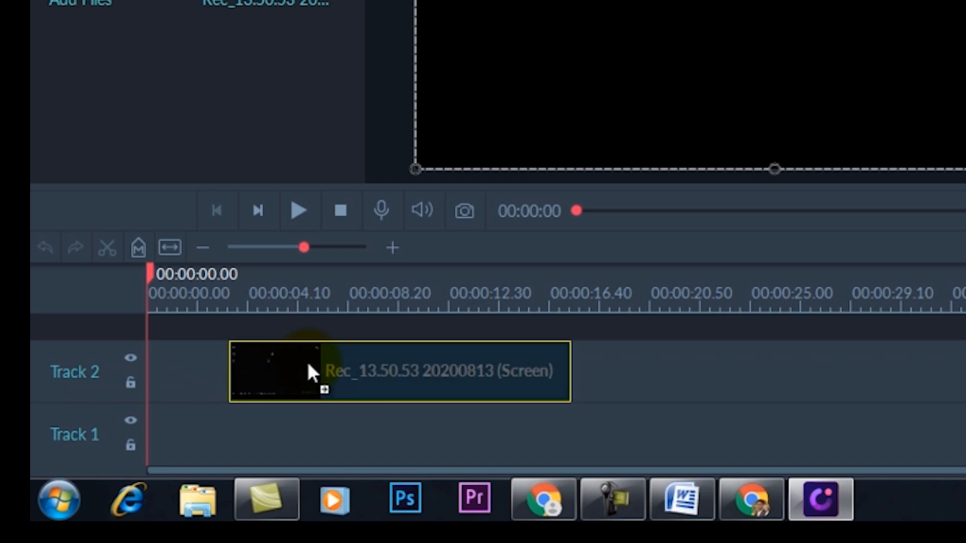
{"action": "left_click_drag", "start_coordinate": [308, 373], "coordinate": [237, 371]}
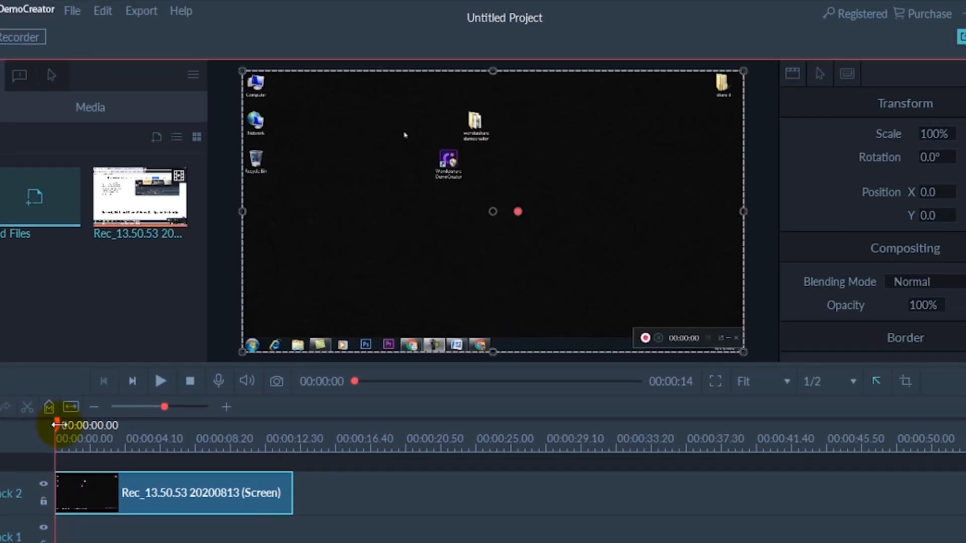
Zoom in on the timeline and scrub the playhead through the clip to 00:00:04.47.
{"action": "left_click_drag", "start_coordinate": [59, 425], "coordinate": [70, 422]}
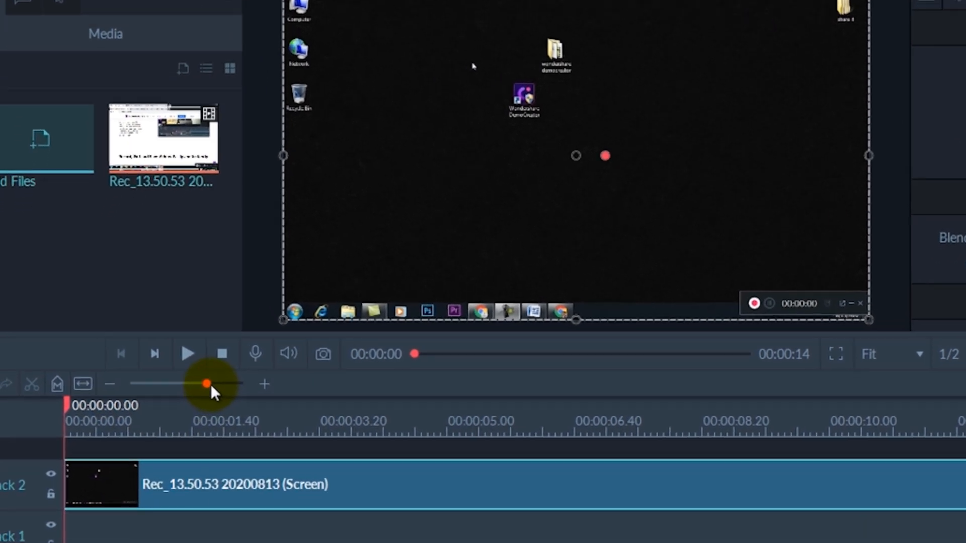
{"action": "left_click_drag", "start_coordinate": [177, 407], "coordinate": [159, 406]}
{"action": "left_click_drag", "start_coordinate": [231, 346], "coordinate": [255, 346]}
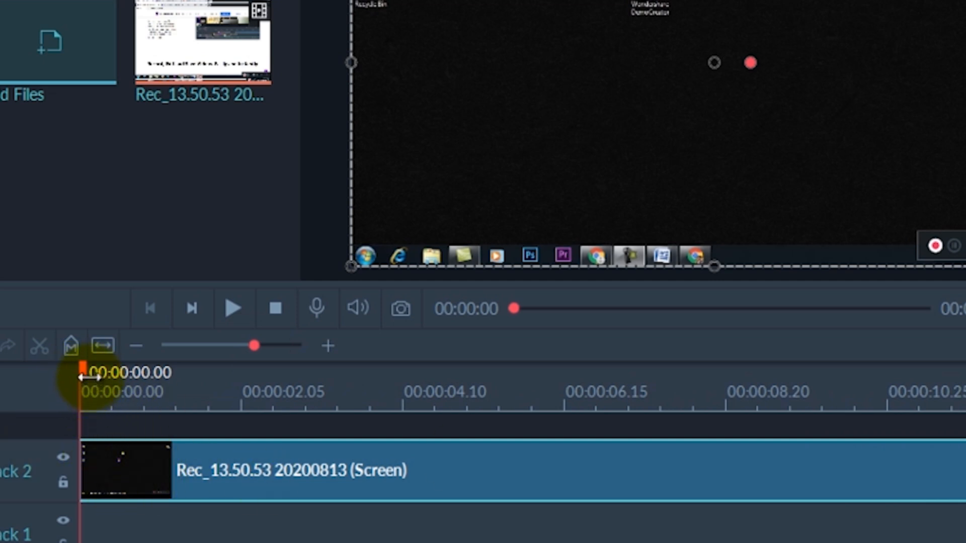
{"action": "left_click_drag", "start_coordinate": [82, 381], "coordinate": [279, 373]}
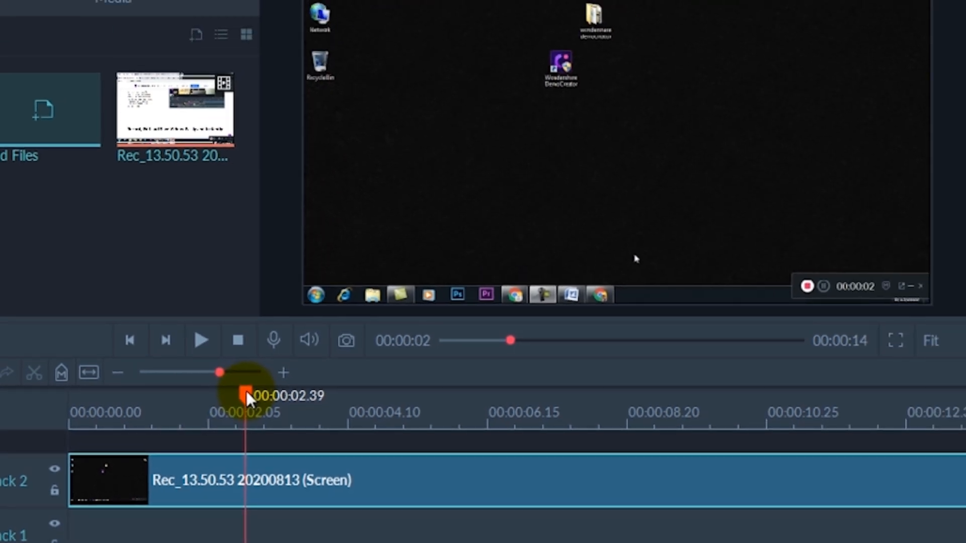
{"action": "left_click_drag", "start_coordinate": [246, 392], "coordinate": [390, 393]}
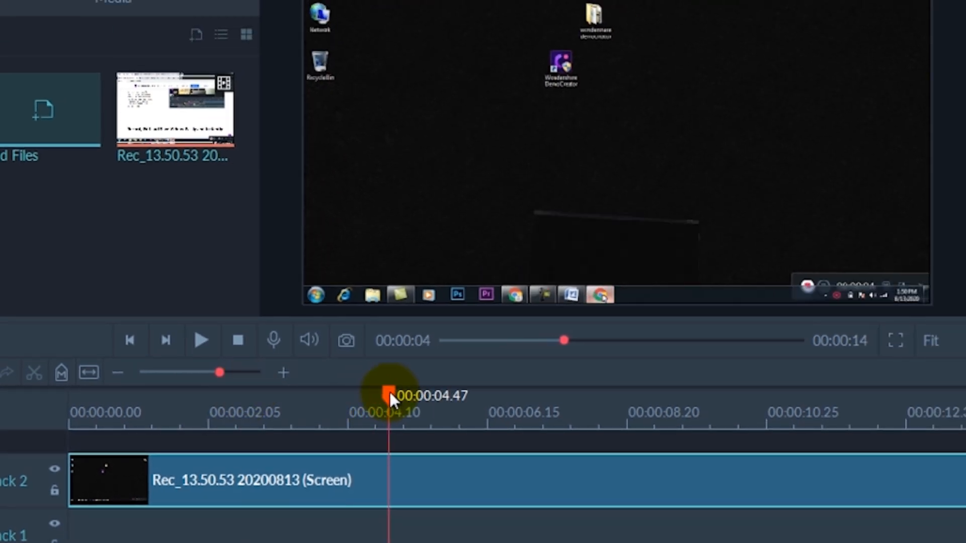
Split the screen recording clip on Track 2 at 00:00:04.47.
{"action": "left_click", "coordinate": [392, 492]}
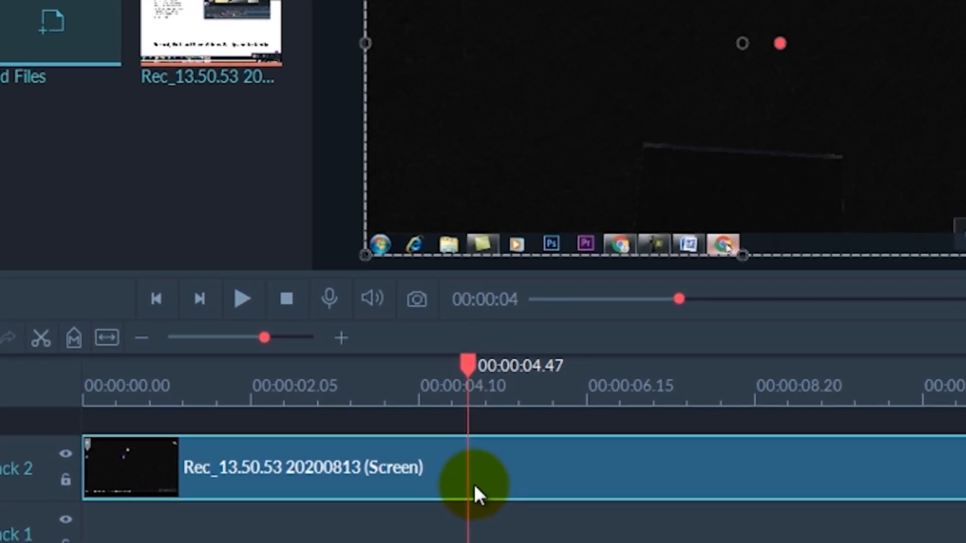
{"action": "right_click", "coordinate": [396, 493]}
{"action": "left_click", "coordinate": [553, 331]}
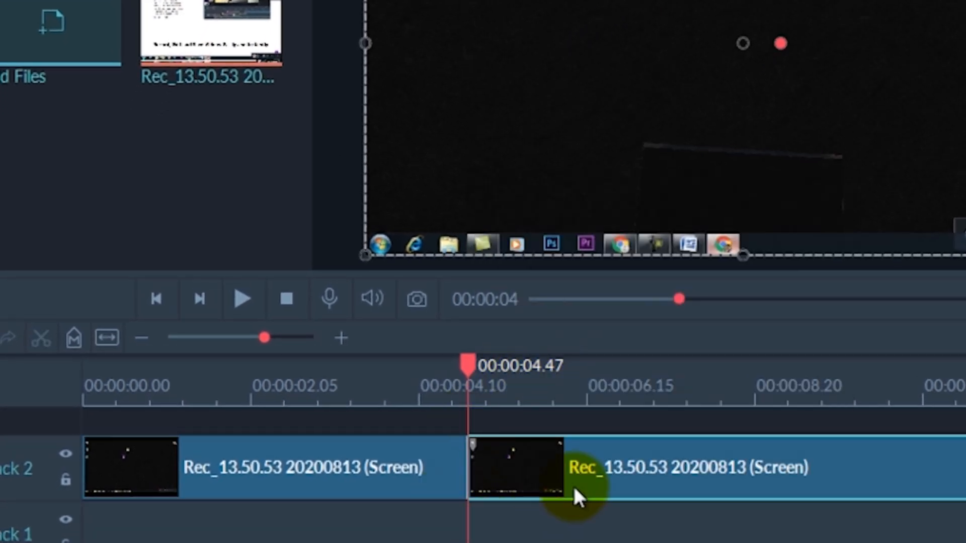
Delete the first part of the split recording and move the remaining part to the start of Track 2.
{"action": "left_click", "coordinate": [331, 467]}
{"action": "right_click", "coordinate": [331, 466]}
{"action": "left_click", "coordinate": [369, 322]}
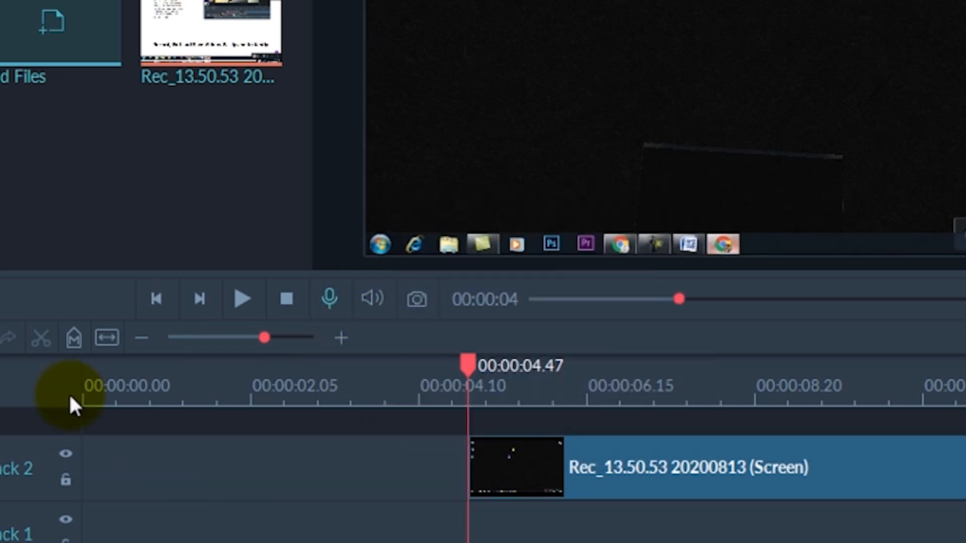
{"action": "left_click_drag", "start_coordinate": [694, 470], "coordinate": [292, 483]}
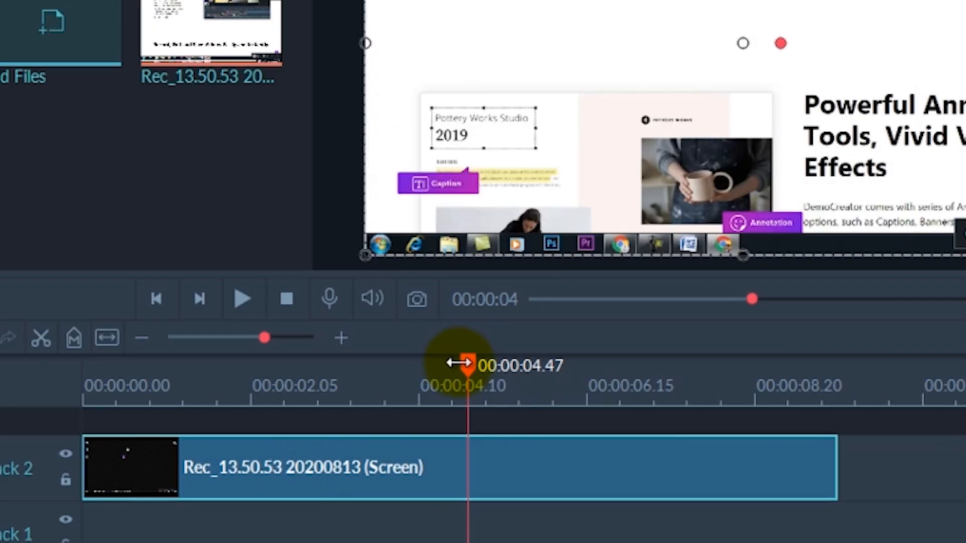
Split the recording clip on Track 2 at 00:00:04.33.
{"action": "left_click_drag", "start_coordinate": [458, 362], "coordinate": [297, 394]}
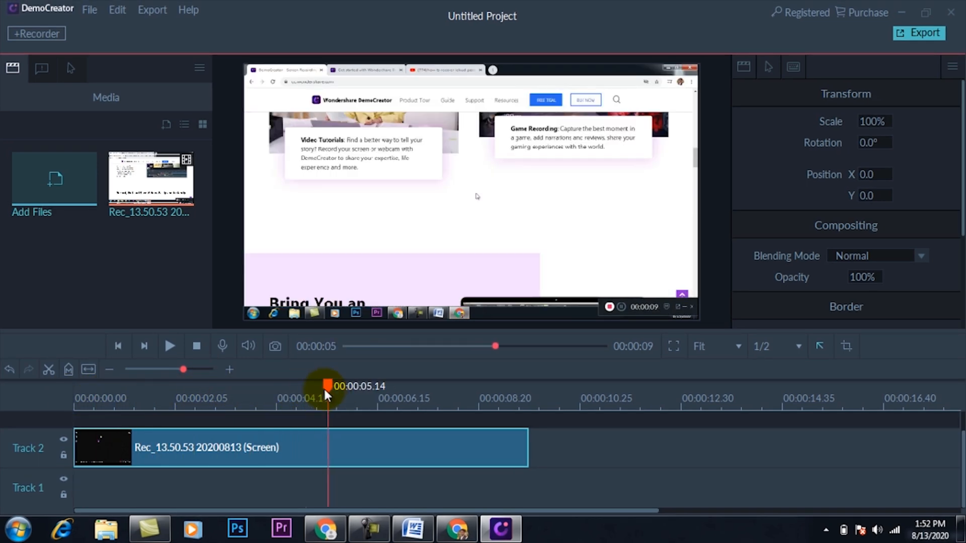
{"action": "left_click", "coordinate": [296, 450]}
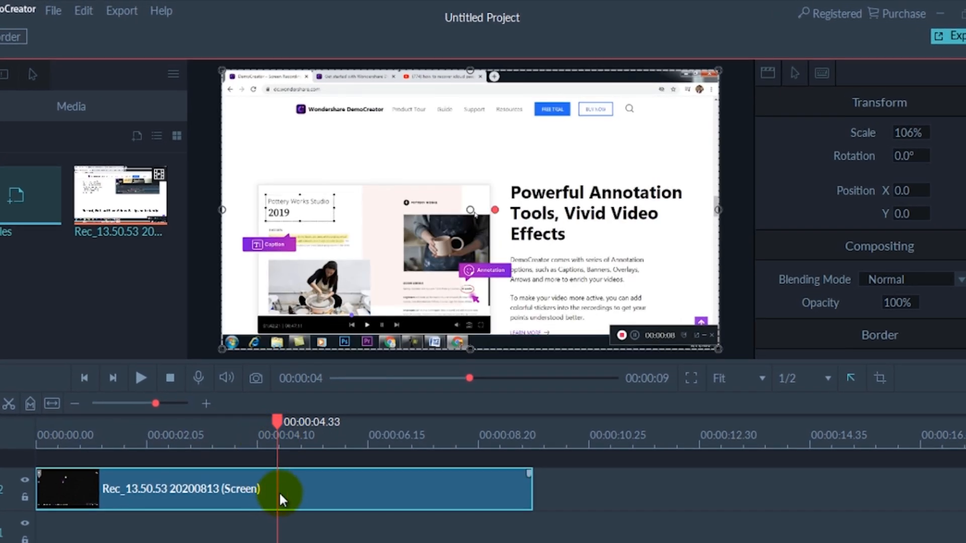
{"action": "right_click", "coordinate": [280, 487]}
{"action": "left_click", "coordinate": [282, 402]}
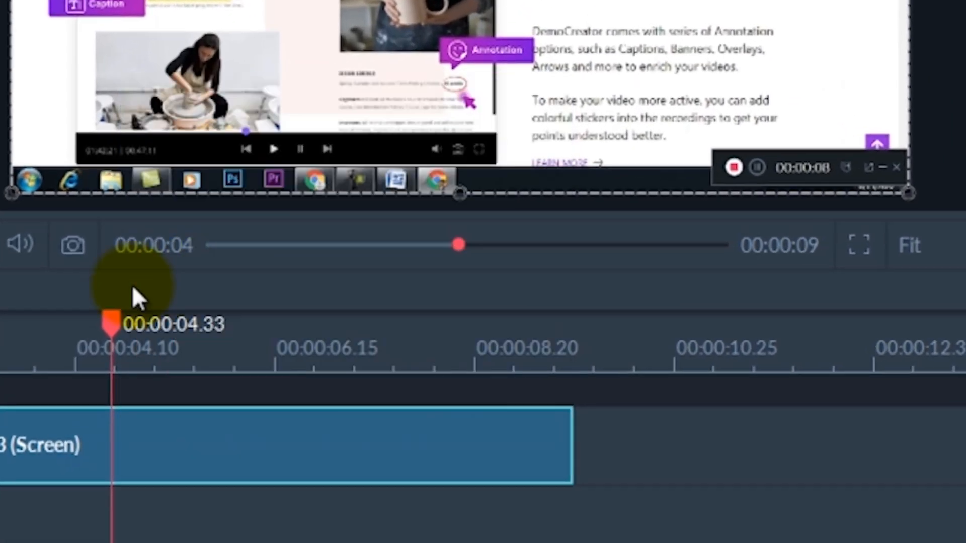
Split the second part of the recording again at 00:00:05.18.
{"action": "left_click_drag", "start_coordinate": [108, 325], "coordinate": [185, 333]}
{"action": "left_click", "coordinate": [200, 436]}
{"action": "right_click", "coordinate": [200, 436]}
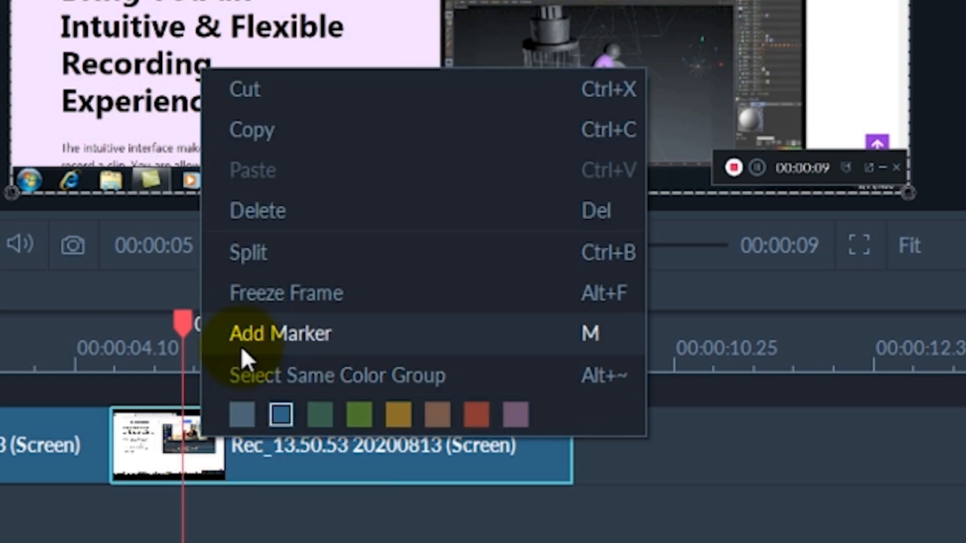
{"action": "left_click", "coordinate": [242, 261]}
Select the short middle segment between the cuts, and undo both splits of the recording.
{"action": "left_click", "coordinate": [157, 443]}
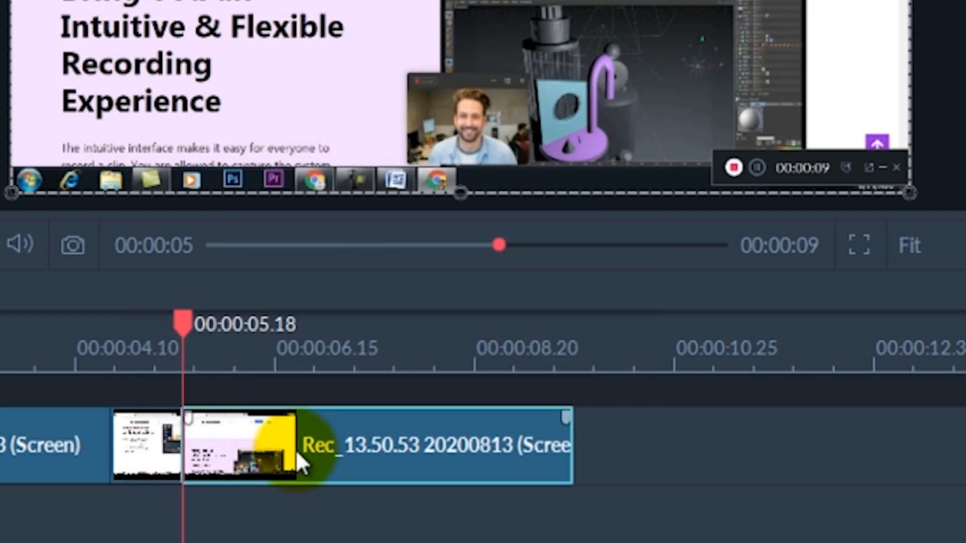
{"action": "left_click_drag", "start_coordinate": [295, 449], "coordinate": [323, 450]}
{"action": "left_click_drag", "start_coordinate": [165, 448], "coordinate": [187, 449]}
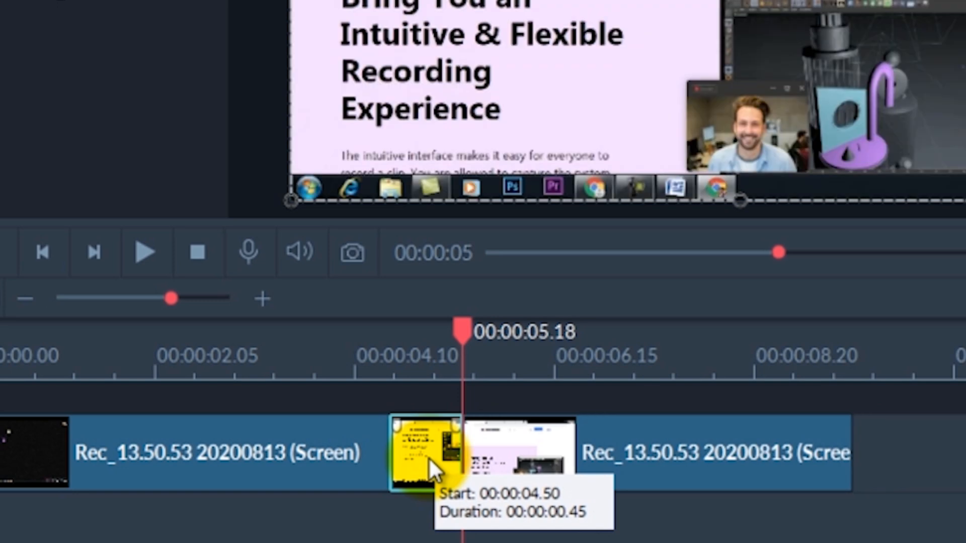
{"action": "key", "text": "ctrl+z"}
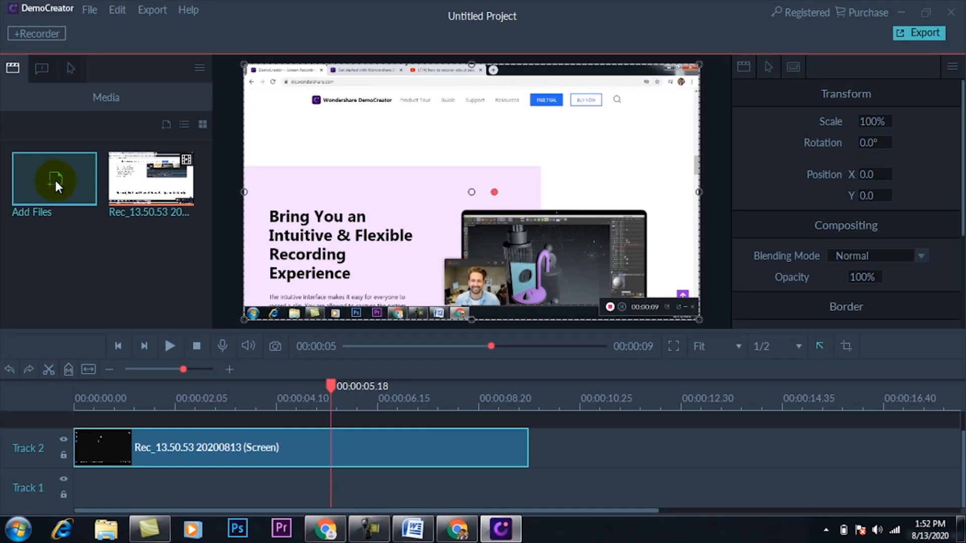
Import the video 1 over come from the desktop project folder and place it on Track 3 at the timeline start.
{"action": "left_click", "coordinate": [55, 178]}
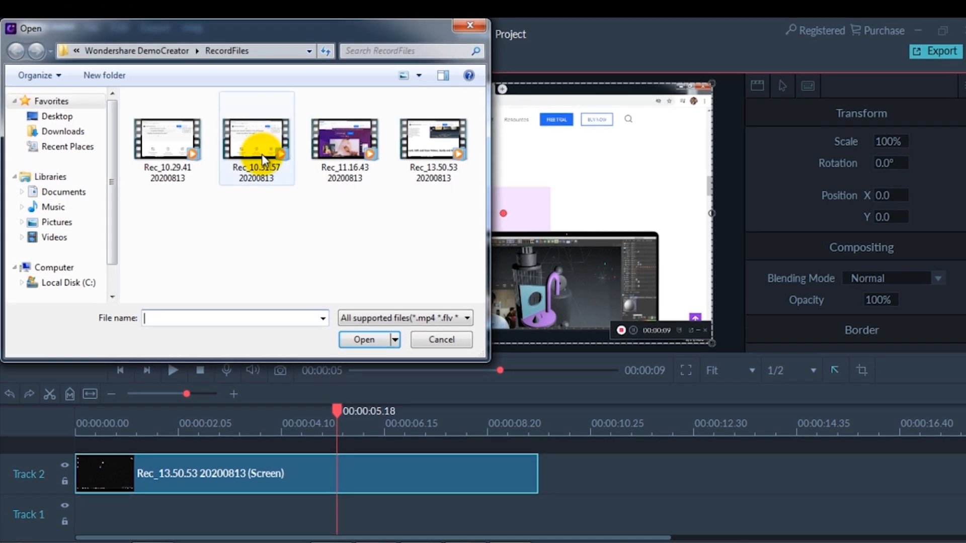
{"action": "left_click", "coordinate": [57, 117]}
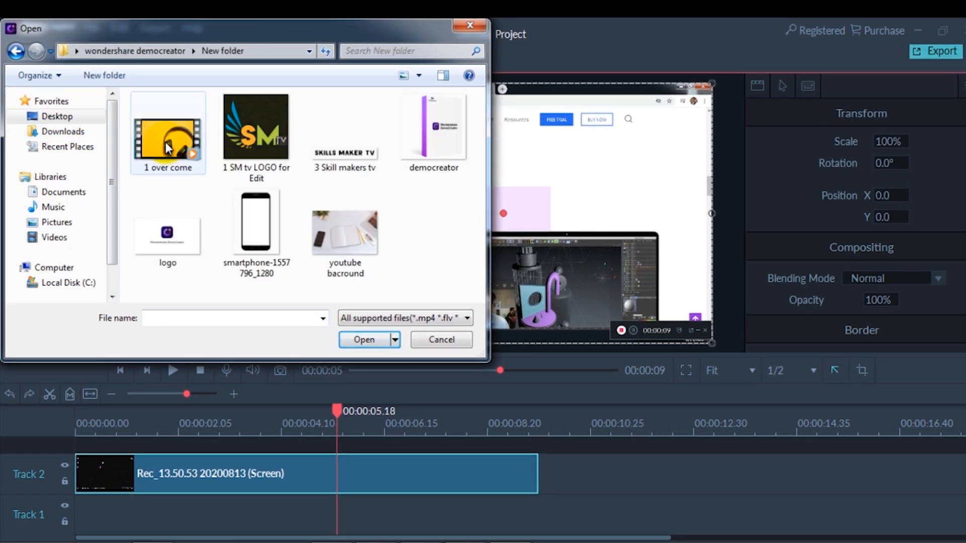
{"action": "left_click", "coordinate": [168, 149]}
{"action": "left_click", "coordinate": [355, 341]}
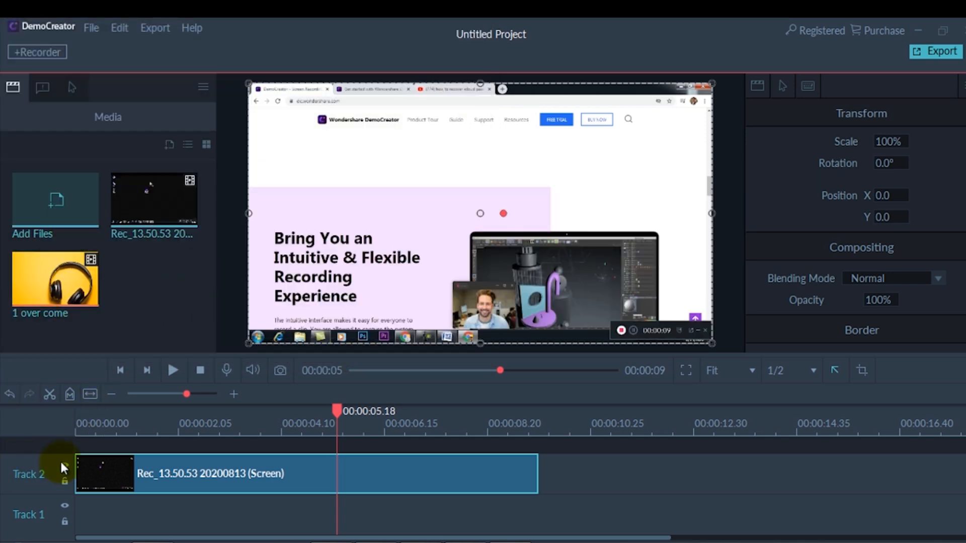
{"action": "left_click_drag", "start_coordinate": [270, 355], "coordinate": [267, 316]}
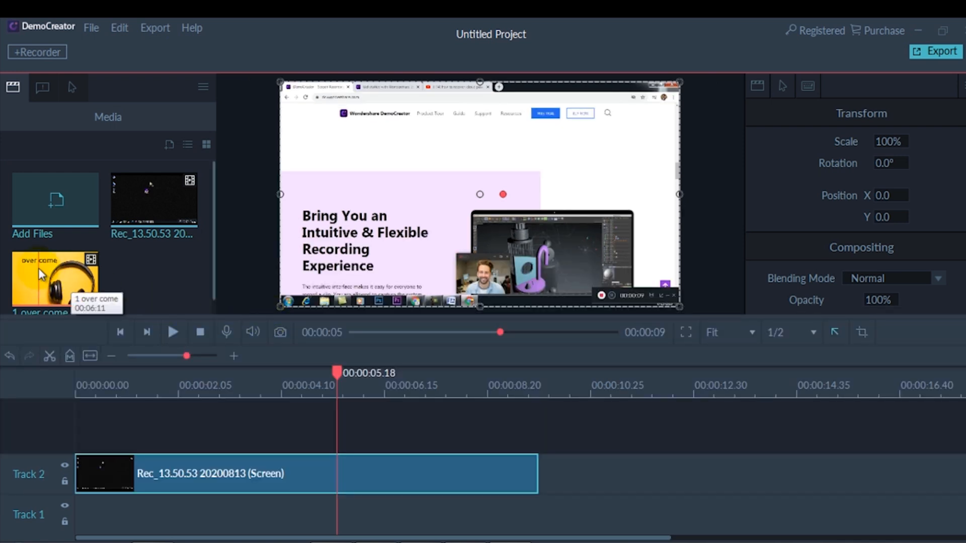
{"action": "left_click_drag", "start_coordinate": [103, 376], "coordinate": [78, 428]}
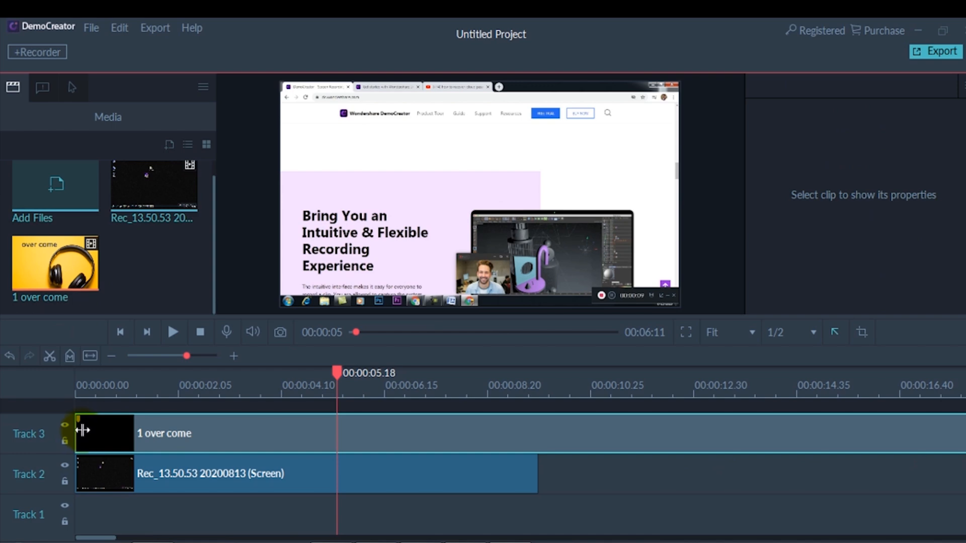
Detach the audio from the 1 over come clip on Track 3.
{"action": "left_click", "coordinate": [248, 443]}
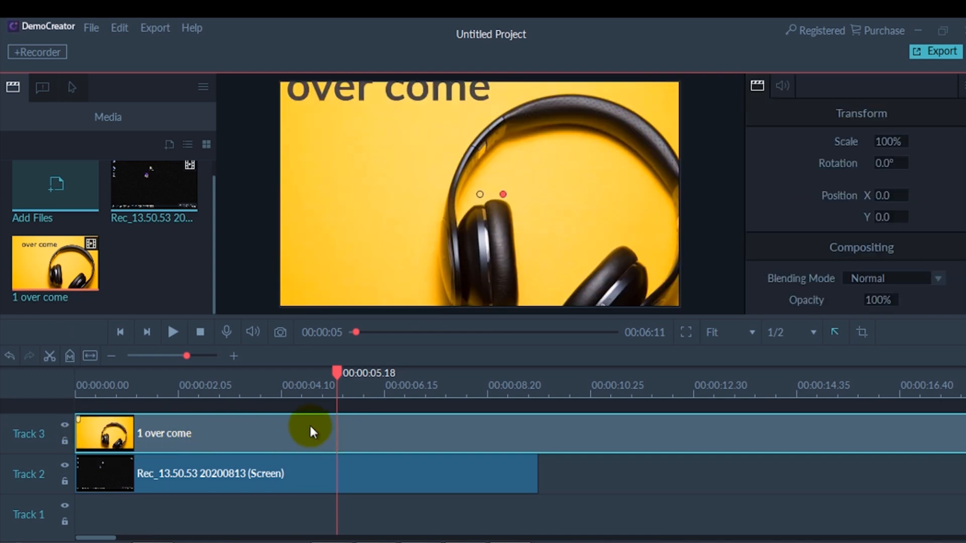
{"action": "right_click", "coordinate": [378, 441]}
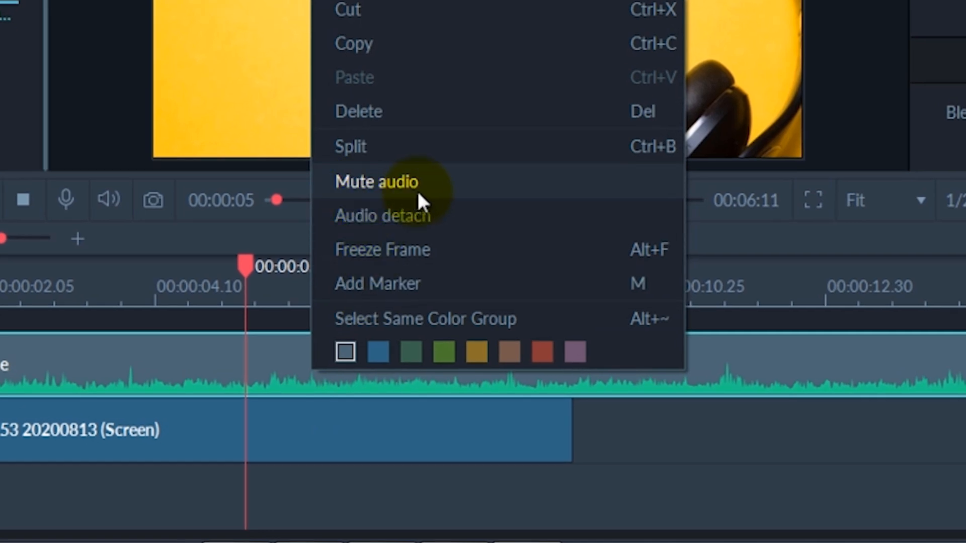
{"action": "left_click", "coordinate": [383, 215]}
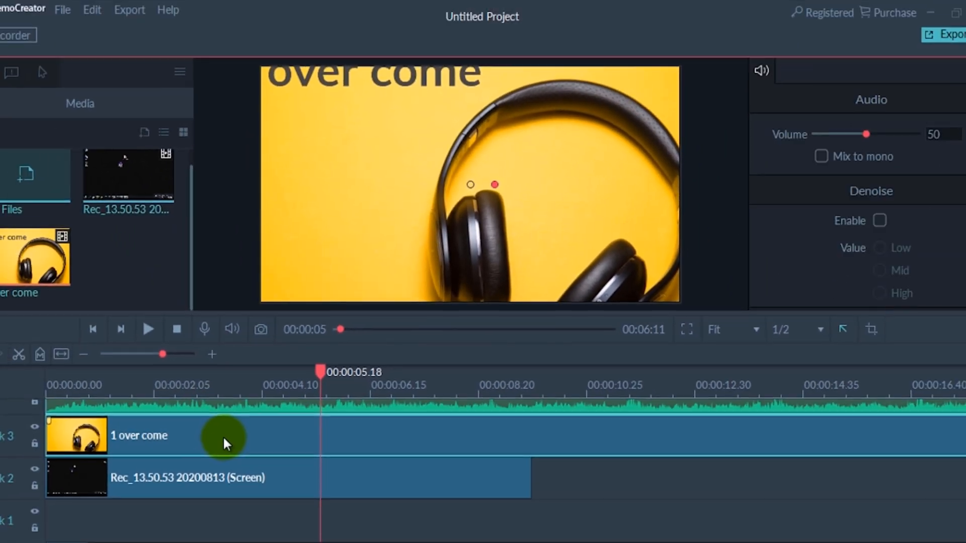
{"action": "left_click", "coordinate": [654, 481]}
Delete the video part of 1 over come and move its detached audio down to Track 3.
{"action": "left_click", "coordinate": [486, 433]}
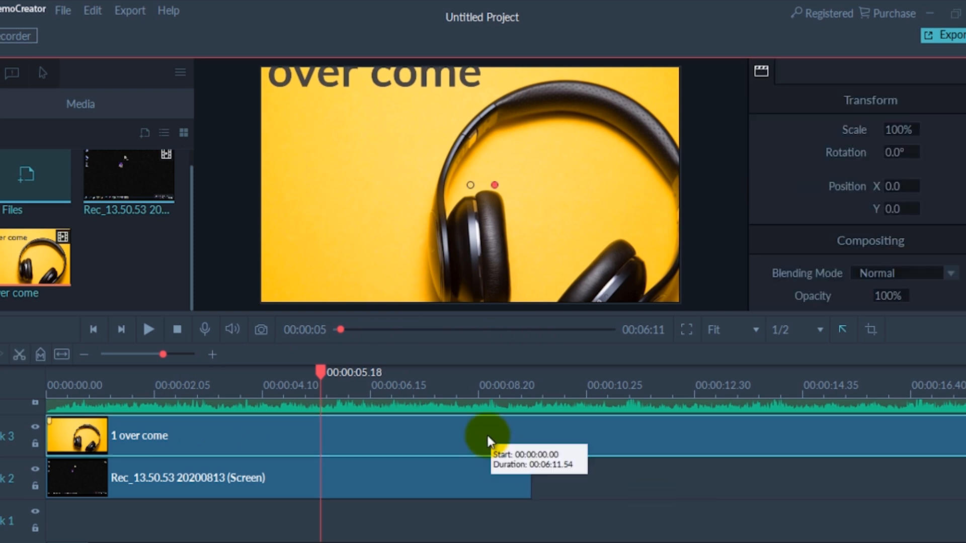
{"action": "key", "text": "Delete"}
{"action": "left_click_drag", "start_coordinate": [422, 409], "coordinate": [417, 439]}
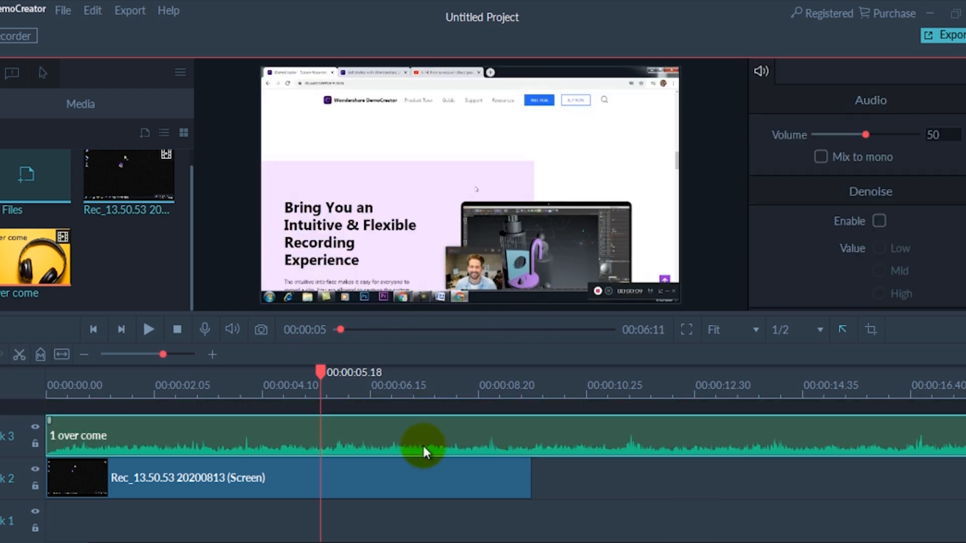
Cut the 1 over come audio at 00:00:09.23, delete the excess after it, and scrub back to 00:00:03.17.
{"action": "left_click_drag", "start_coordinate": [324, 370], "coordinate": [535, 383]}
{"action": "right_click", "coordinate": [541, 438]}
{"action": "left_click", "coordinate": [641, 214]}
{"action": "left_click", "coordinate": [681, 353]}
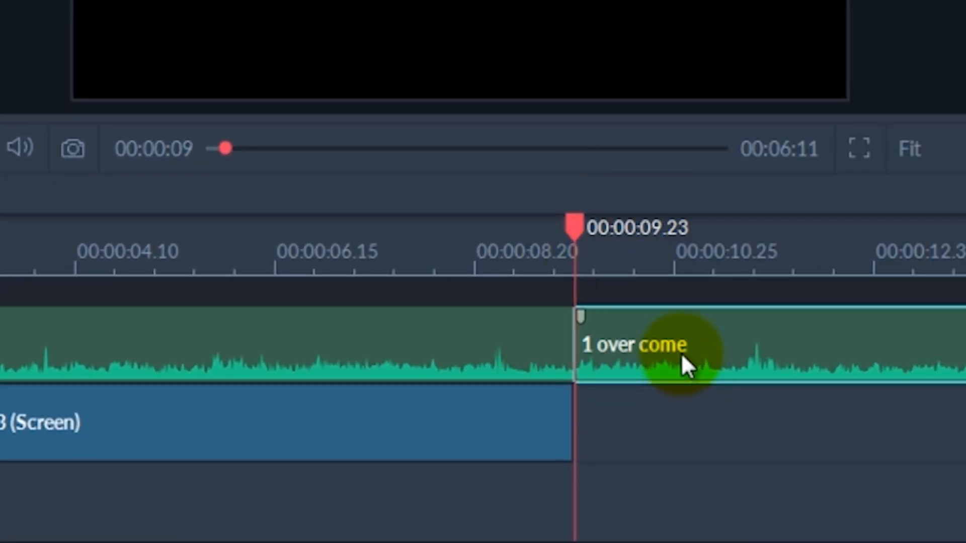
{"action": "key", "text": "Delete"}
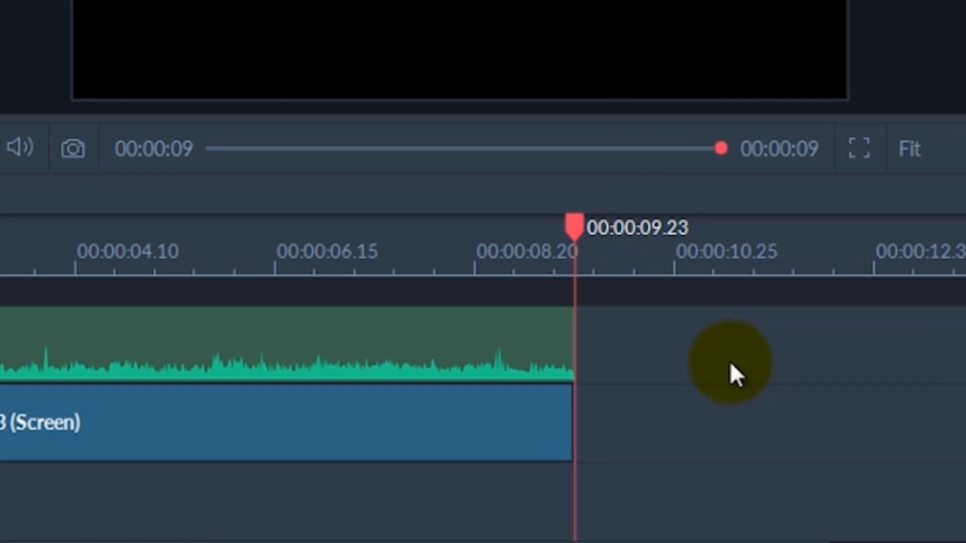
{"action": "left_click_drag", "start_coordinate": [574, 228], "coordinate": [353, 216]}
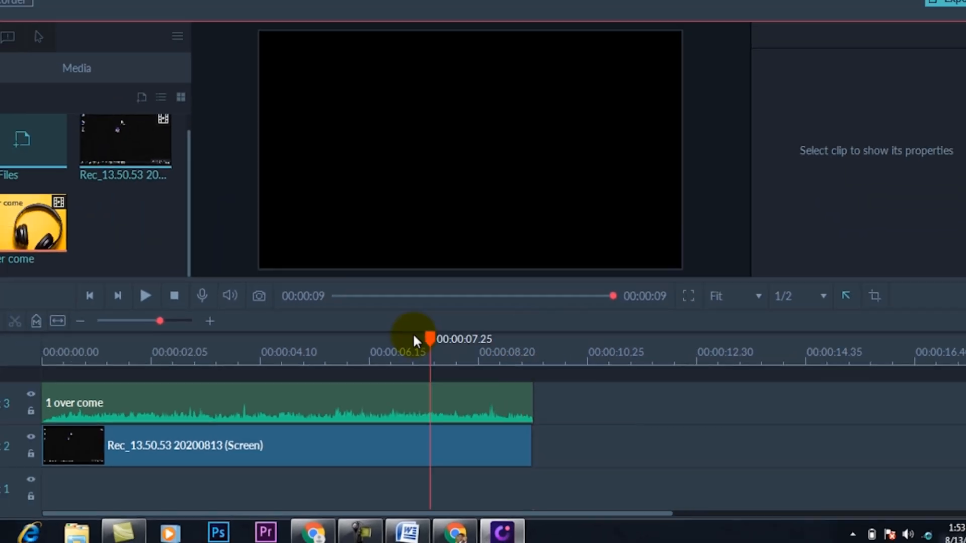
{"action": "left_click_drag", "start_coordinate": [413, 336], "coordinate": [213, 343]}
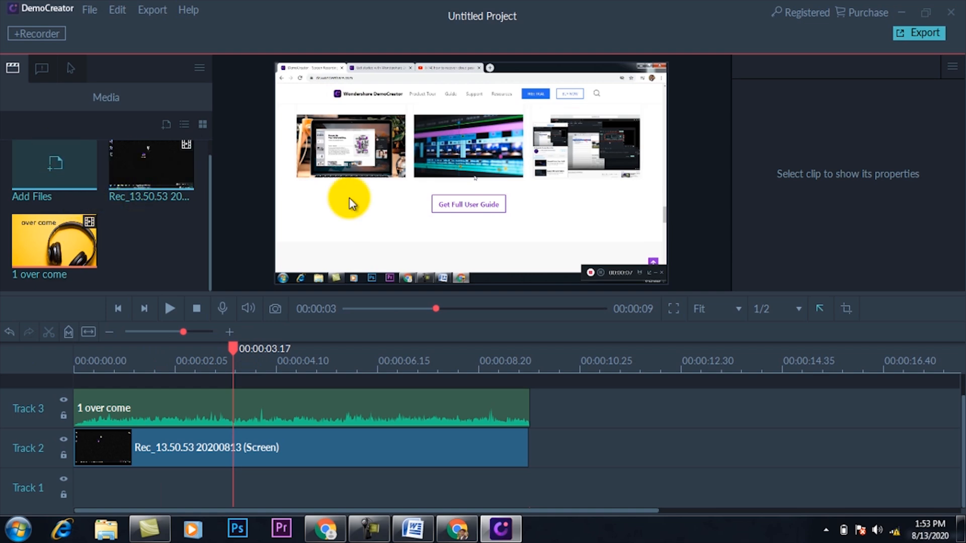
Import the logo image and place it at the timeline start on a new track above the audio.
{"action": "left_click", "coordinate": [55, 160]}
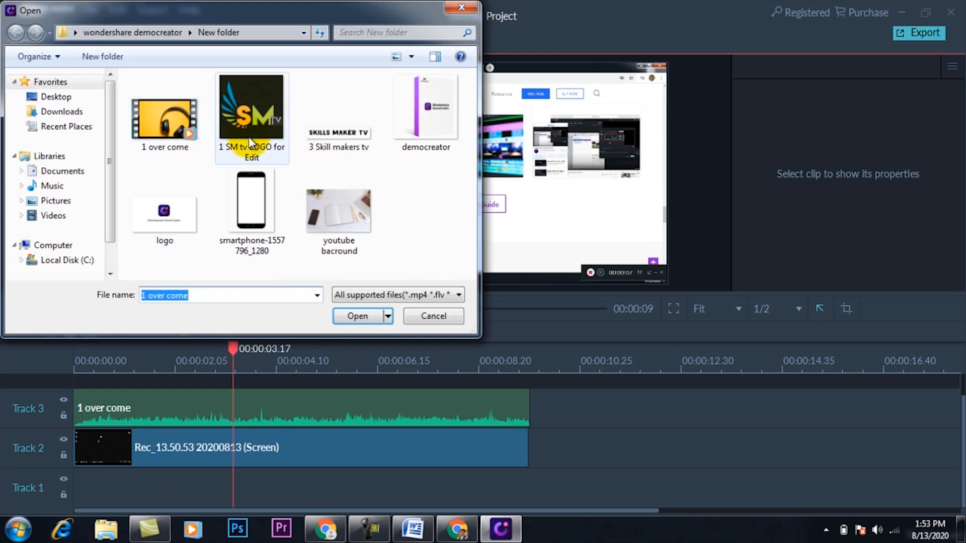
{"action": "left_click", "coordinate": [250, 152]}
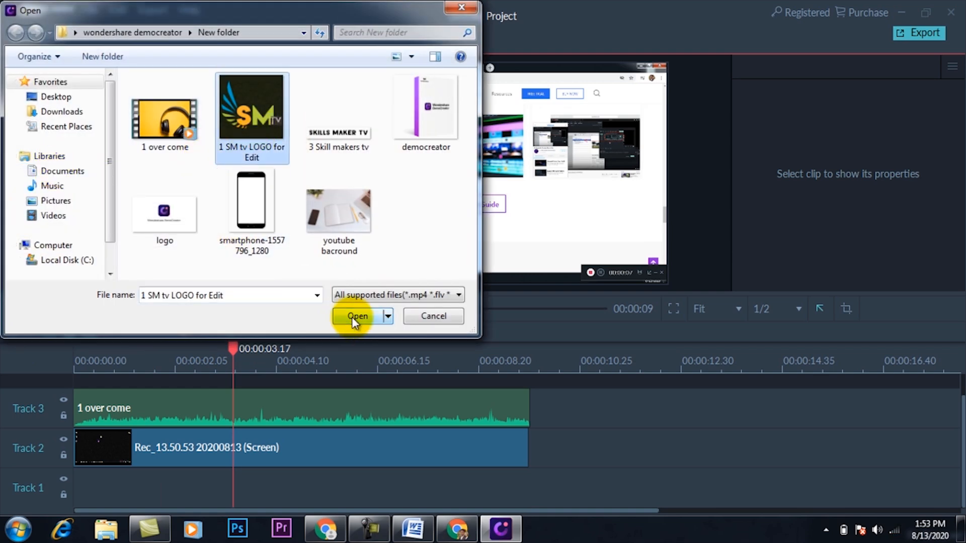
{"action": "left_click", "coordinate": [168, 226]}
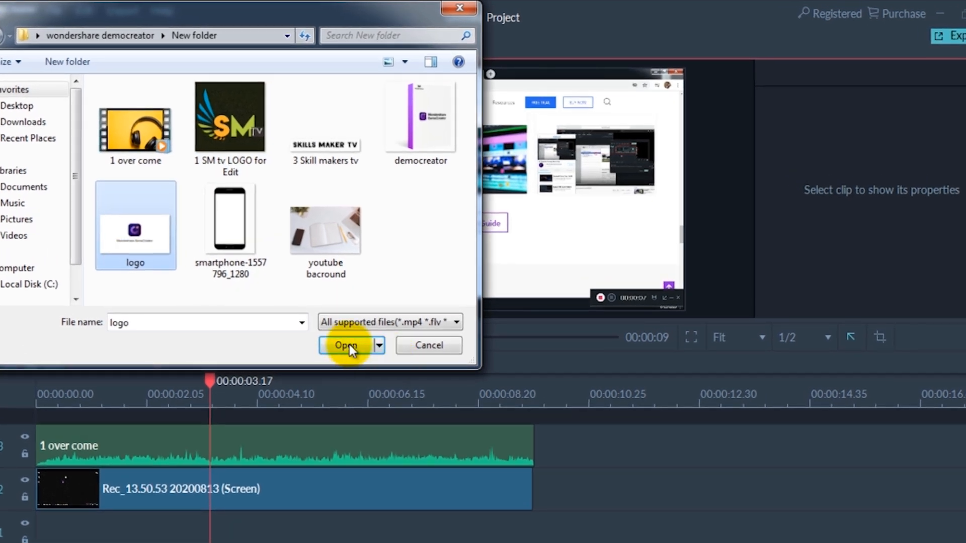
{"action": "left_click", "coordinate": [365, 317]}
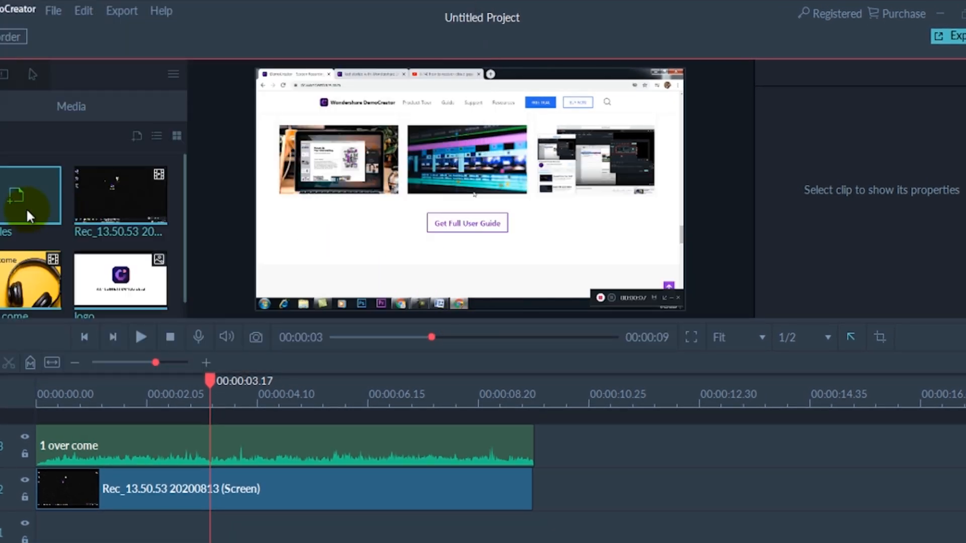
{"action": "left_click_drag", "start_coordinate": [120, 279], "coordinate": [71, 413]}
Split the logo clip at 00:00:09.23, delete the part after the cut, and scrub back to 00:00:08.26.
{"action": "left_click_drag", "start_coordinate": [209, 380], "coordinate": [531, 391]}
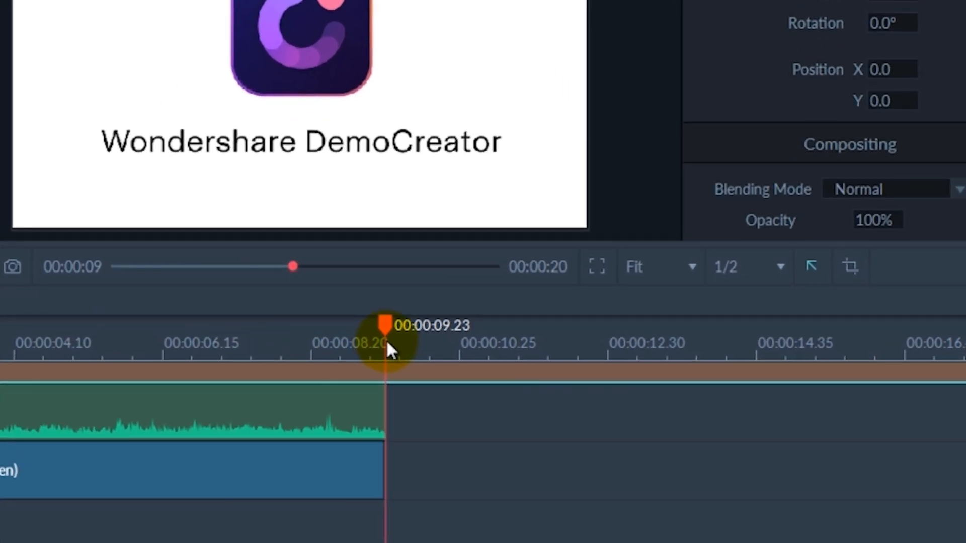
{"action": "left_click", "coordinate": [379, 350]}
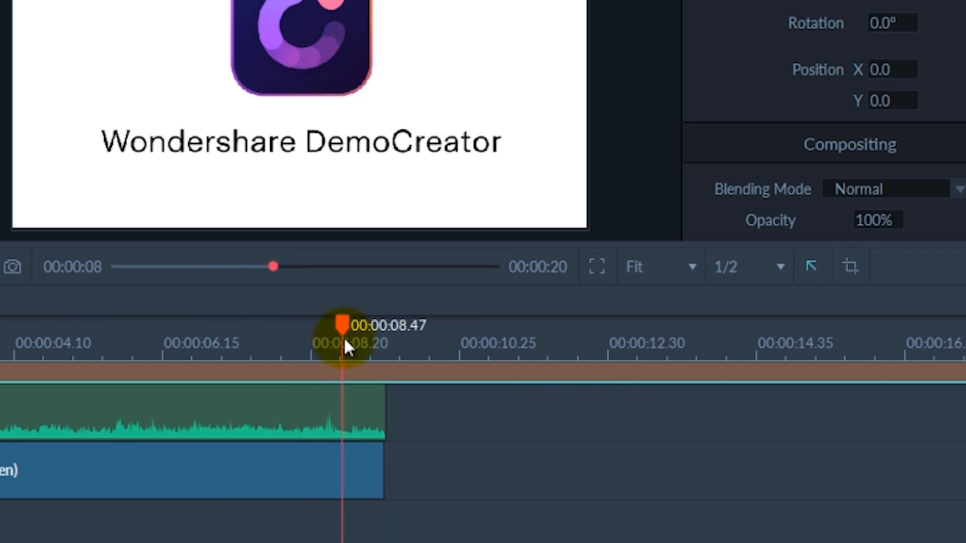
{"action": "left_click", "coordinate": [390, 369]}
{"action": "right_click", "coordinate": [394, 375]}
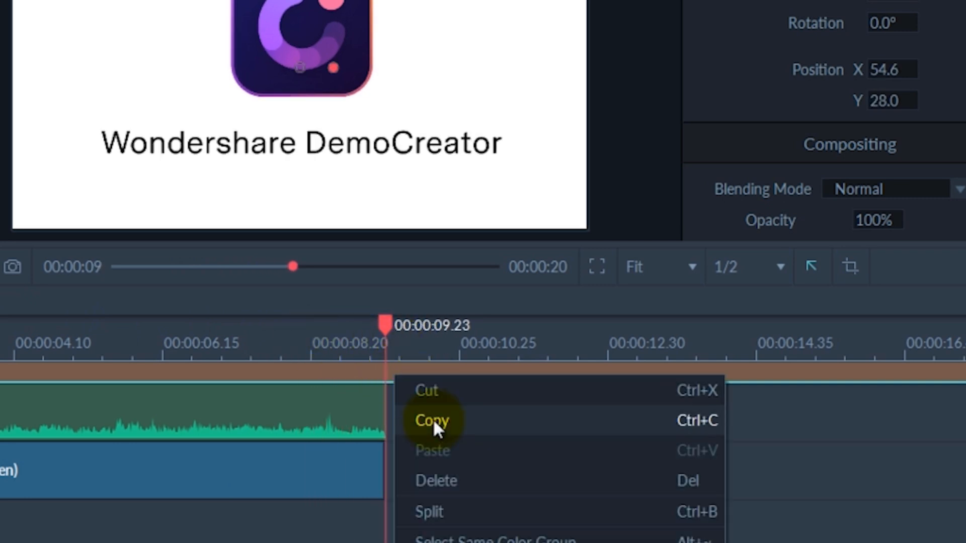
{"action": "left_click", "coordinate": [428, 508]}
{"action": "right_click", "coordinate": [445, 375]}
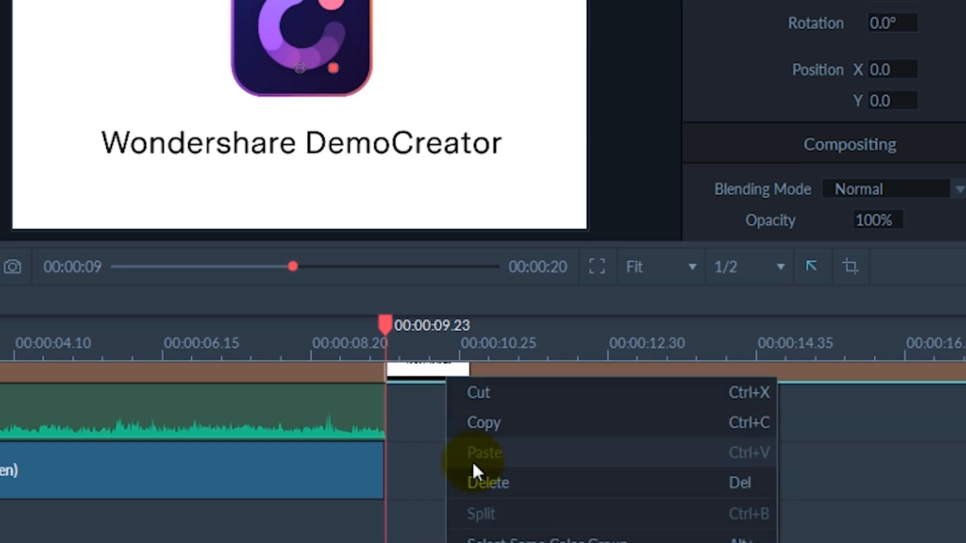
{"action": "left_click", "coordinate": [475, 483]}
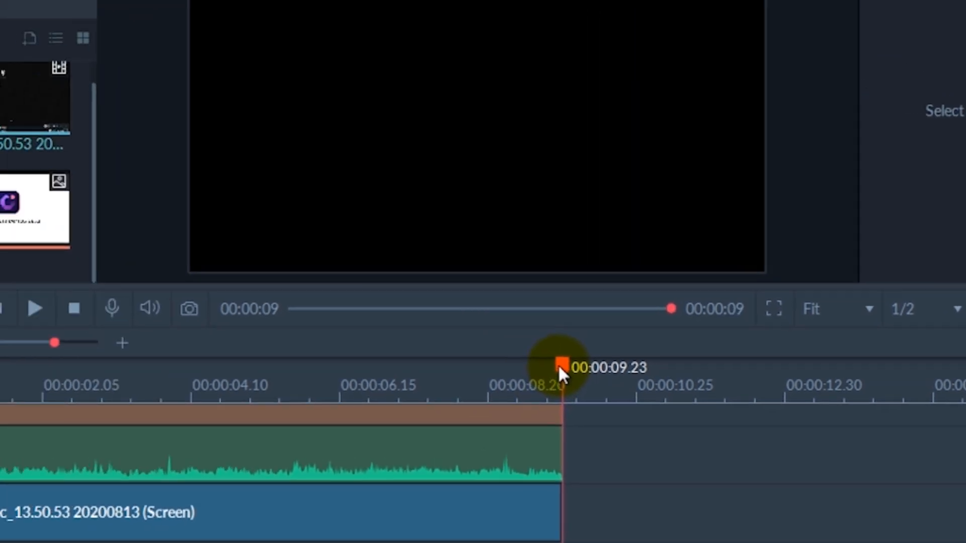
{"action": "left_click_drag", "start_coordinate": [385, 326], "coordinate": [325, 325]}
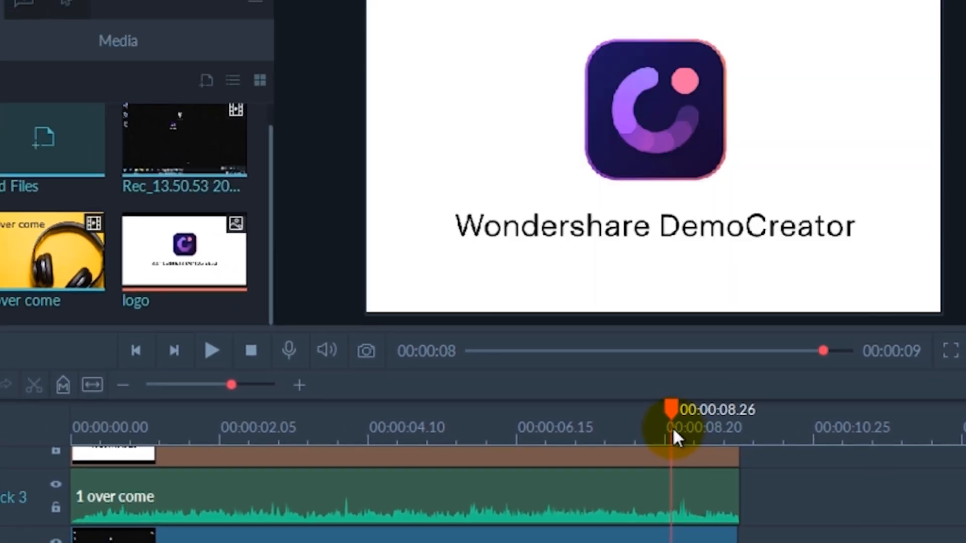
Scale the logo image down to 13% and move it to the upper-right corner of the video frame.
{"action": "left_click", "coordinate": [569, 460]}
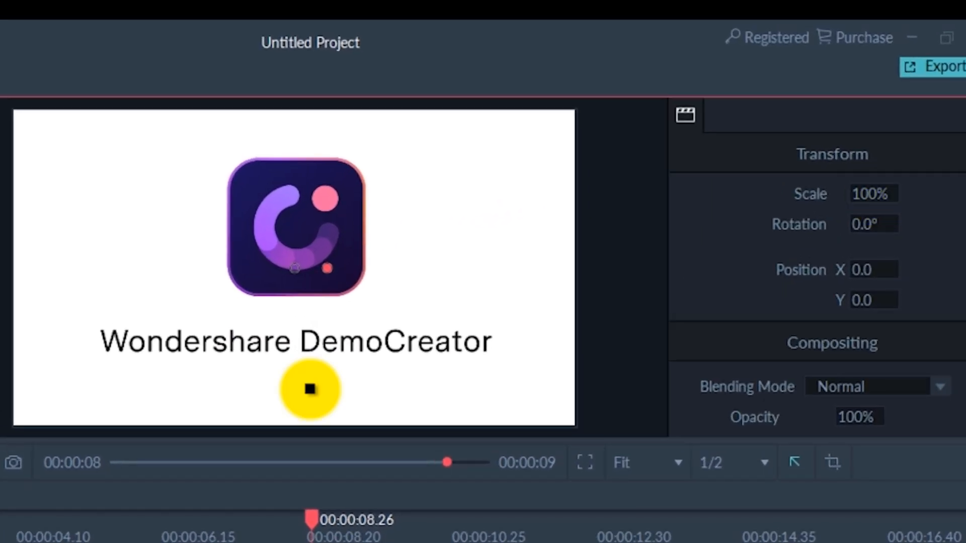
{"action": "left_click_drag", "start_coordinate": [873, 193], "coordinate": [832, 194]}
{"action": "left_click_drag", "start_coordinate": [307, 389], "coordinate": [330, 388]}
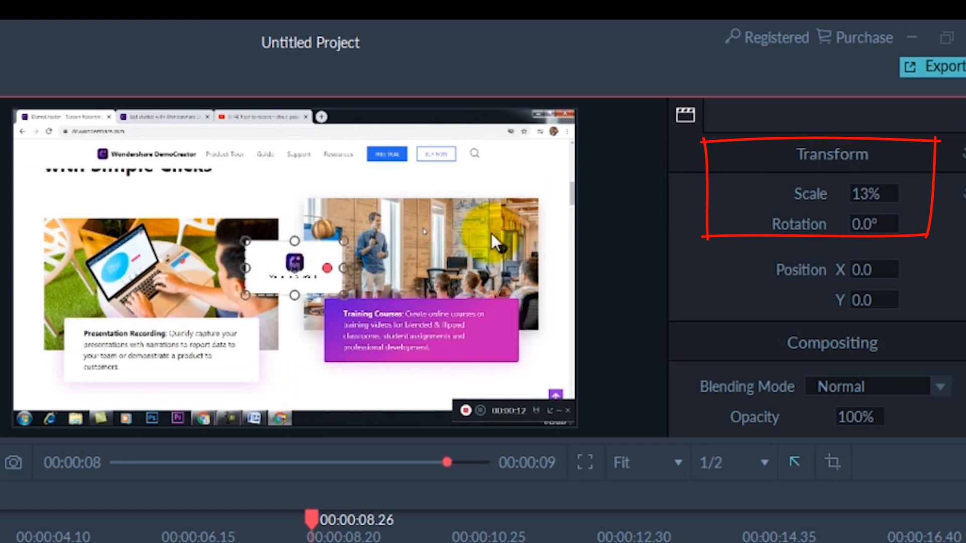
{"action": "left_click_drag", "start_coordinate": [297, 267], "coordinate": [539, 132]}
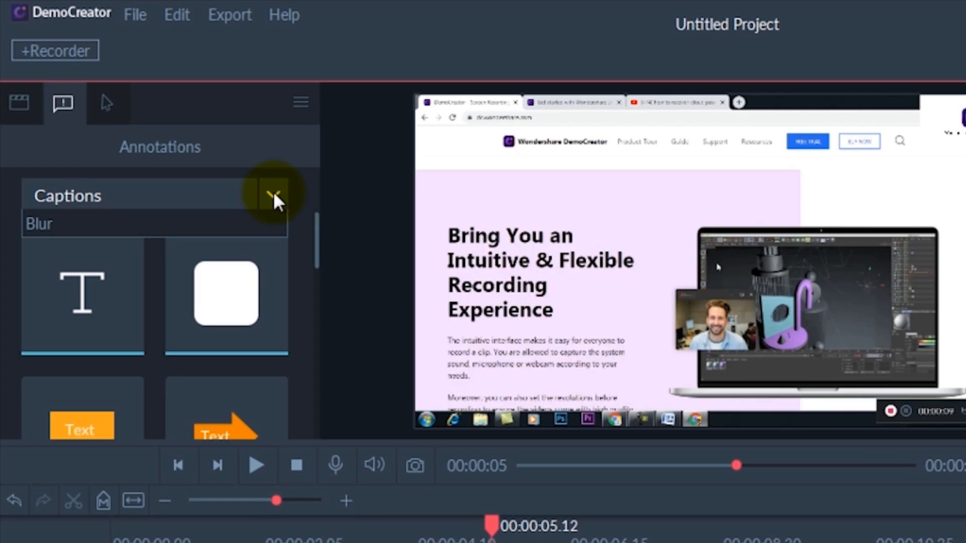
Add the yellow curved arrow annotation to the video, shrink it to about half size, and rotate it to point left.
{"action": "left_click", "coordinate": [274, 194]}
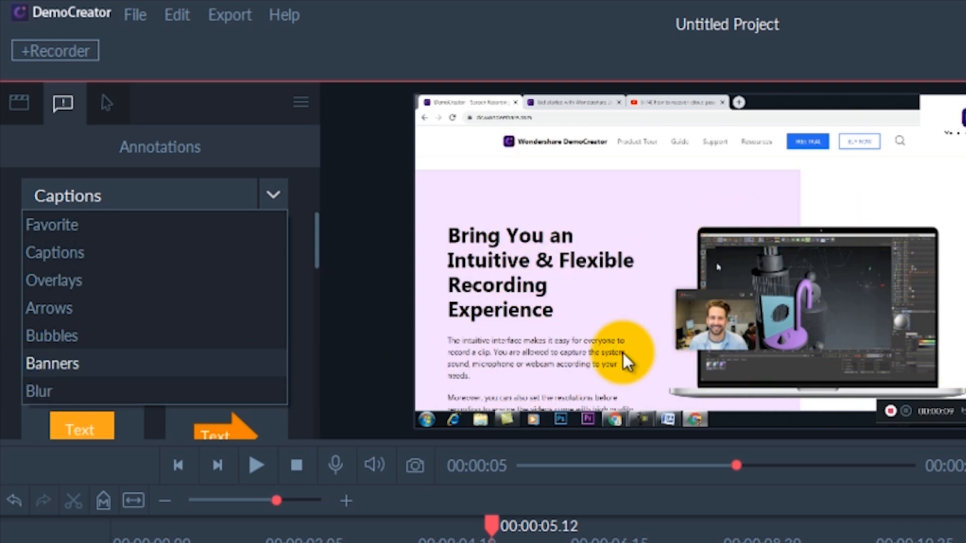
{"action": "left_click", "coordinate": [71, 306]}
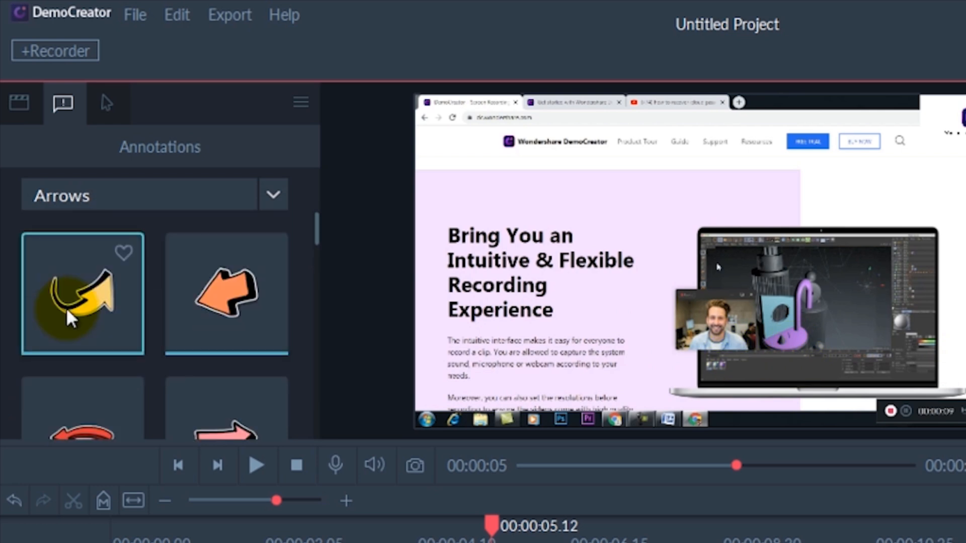
{"action": "left_click_drag", "start_coordinate": [80, 285], "coordinate": [808, 306]}
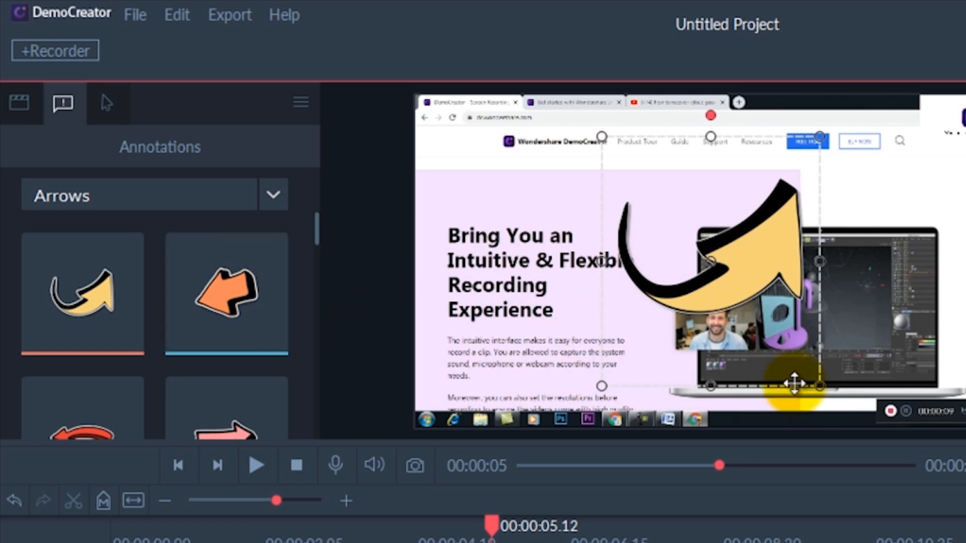
{"action": "mouse_move", "coordinate": [815, 378]}
{"action": "left_mouse_down"}
{"action": "mouse_move", "coordinate": [815, 386]}
{"action": "mouse_move", "coordinate": [705, 225]}
{"action": "left_mouse_up"}
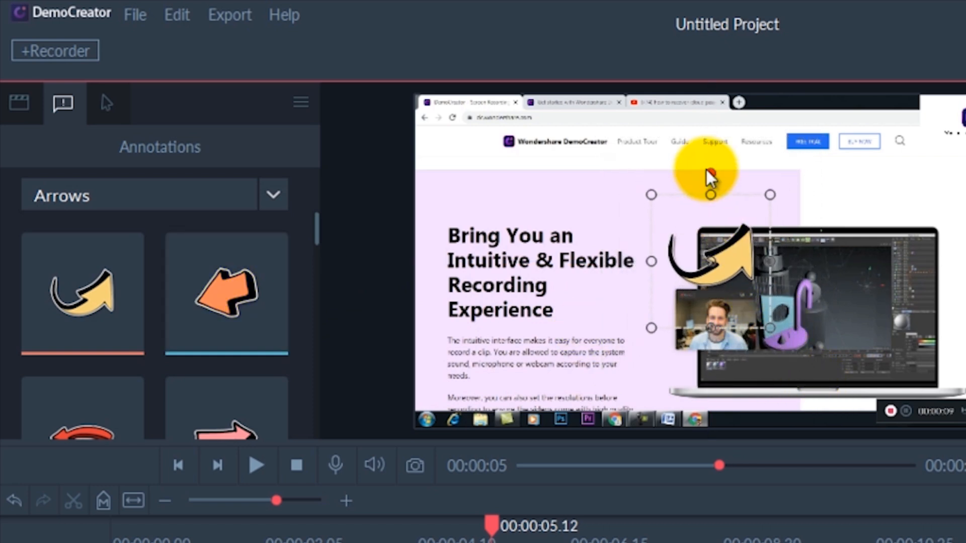
{"action": "mouse_move", "coordinate": [710, 174]}
{"action": "left_mouse_down"}
{"action": "mouse_move", "coordinate": [626, 200]}
{"action": "mouse_move", "coordinate": [635, 303]}
{"action": "mouse_move", "coordinate": [689, 346]}
{"action": "left_mouse_up"}
Add the OMG overlay to the video, shrink it to a small badge, and place it over the laptop image.
{"action": "left_click", "coordinate": [115, 196]}
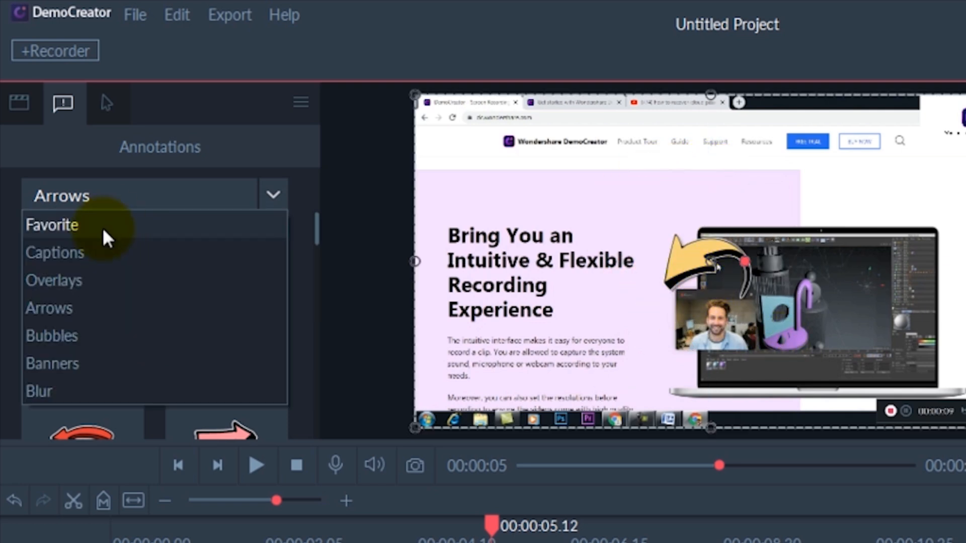
{"action": "left_click", "coordinate": [70, 276]}
{"action": "scroll", "coordinate": [256, 298], "scroll_direction": "down", "scroll_amount": 3}
{"action": "scroll", "coordinate": [221, 315], "scroll_direction": "up", "scroll_amount": 3}
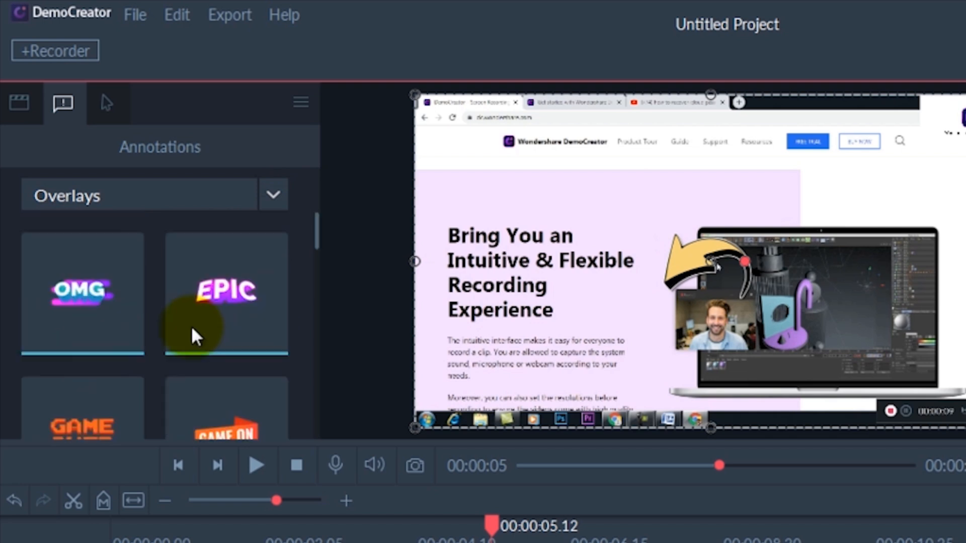
{"action": "left_click_drag", "start_coordinate": [93, 296], "coordinate": [724, 360]}
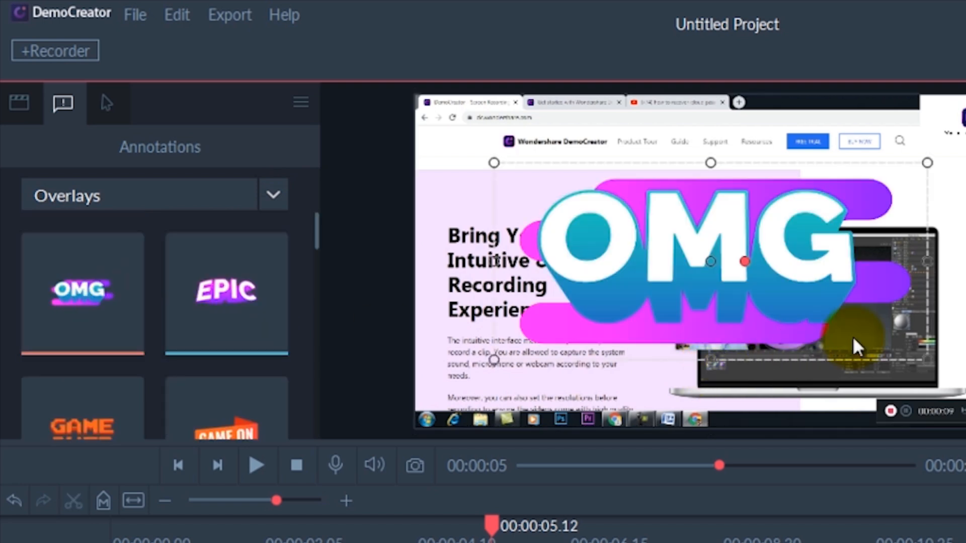
{"action": "left_click_drag", "start_coordinate": [922, 354], "coordinate": [536, 217]}
{"action": "left_click_drag", "start_coordinate": [526, 176], "coordinate": [845, 302]}
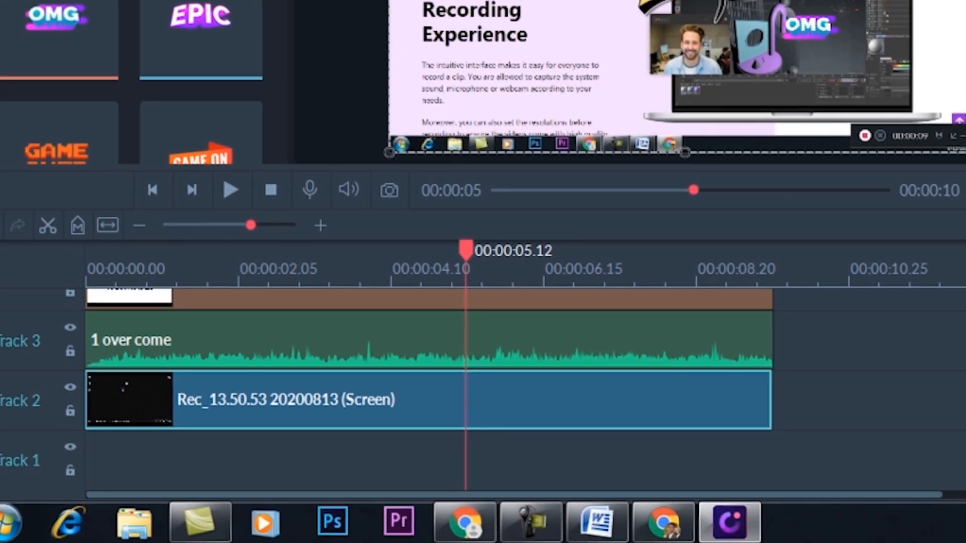
Set the Track 2 recording's speed to 96%, try 100%, and trim the clip's end to line up with the audio.
{"action": "left_click_drag", "start_coordinate": [924, 285], "coordinate": [925, 425]}
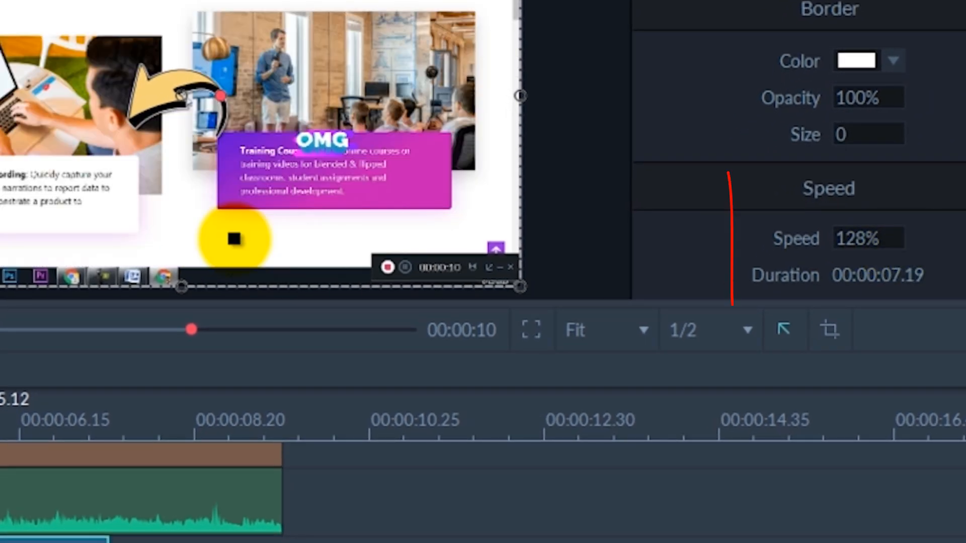
{"action": "left_click_drag", "start_coordinate": [234, 239], "coordinate": [165, 243]}
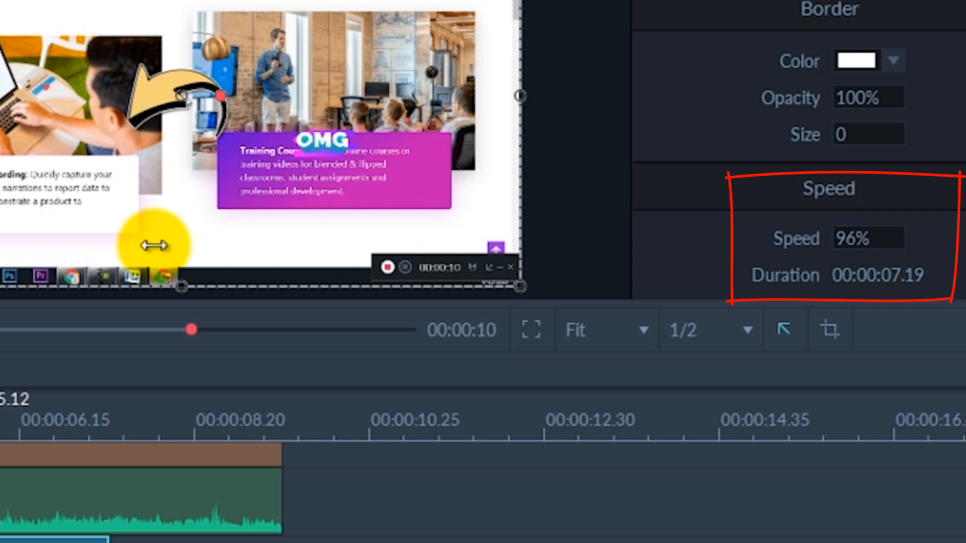
{"action": "left_click", "coordinate": [879, 246]}
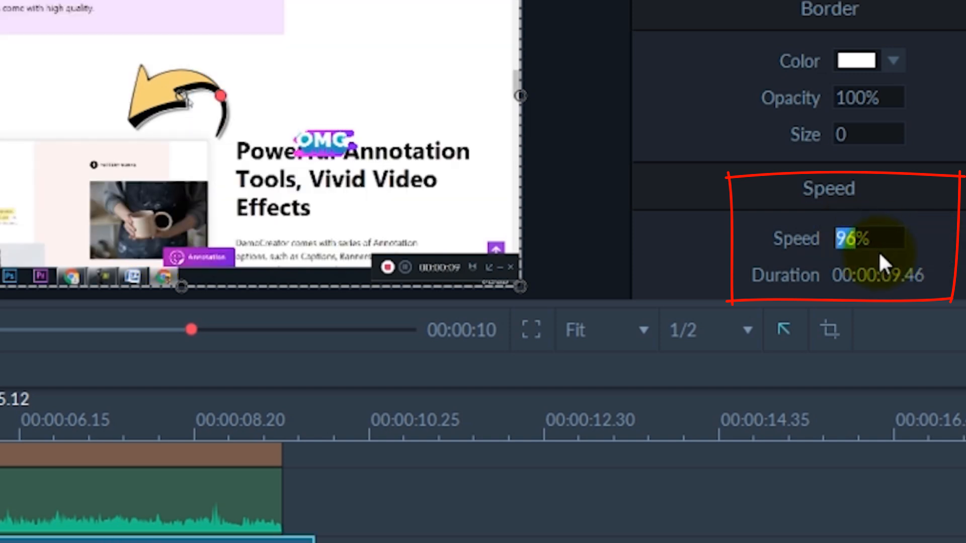
{"action": "type", "text": "100"}
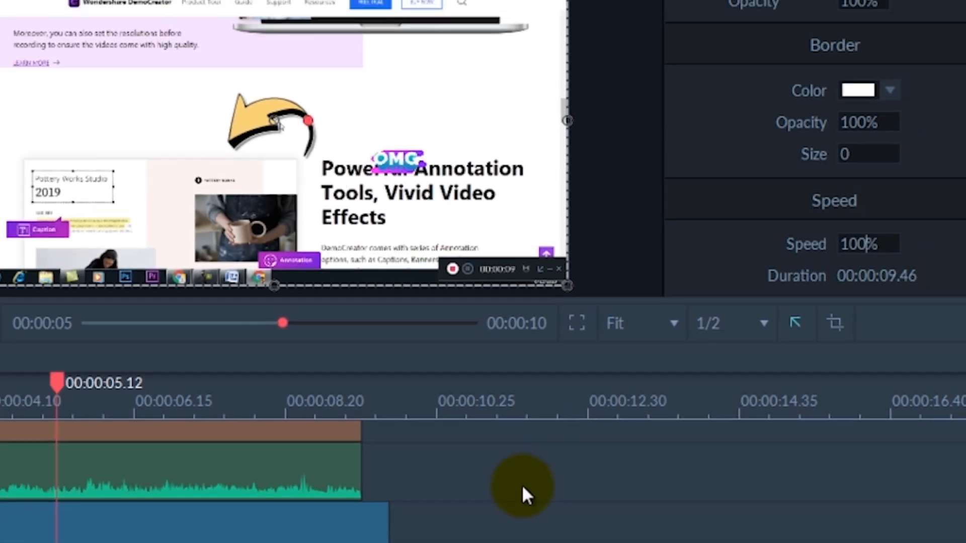
{"action": "left_click", "coordinate": [468, 516]}
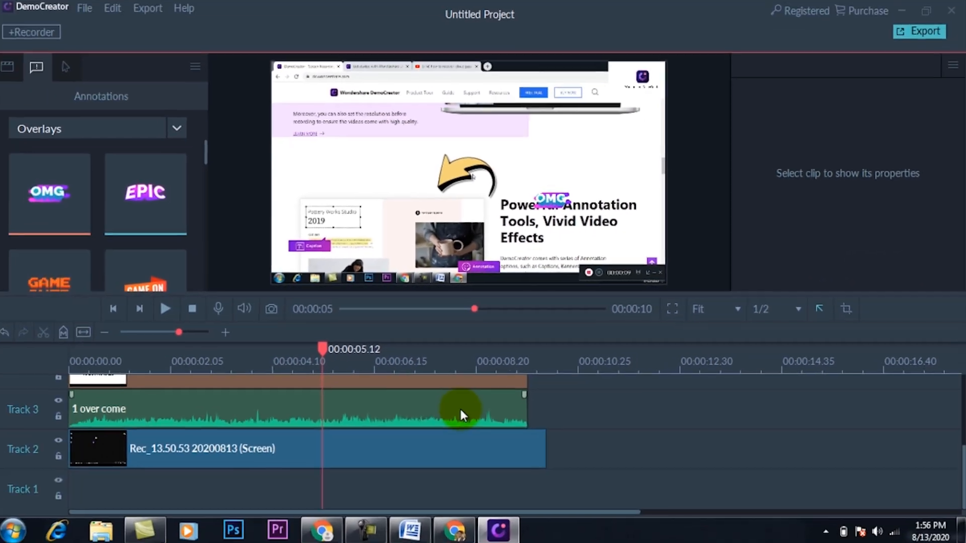
{"action": "left_click_drag", "start_coordinate": [547, 449], "coordinate": [529, 445]}
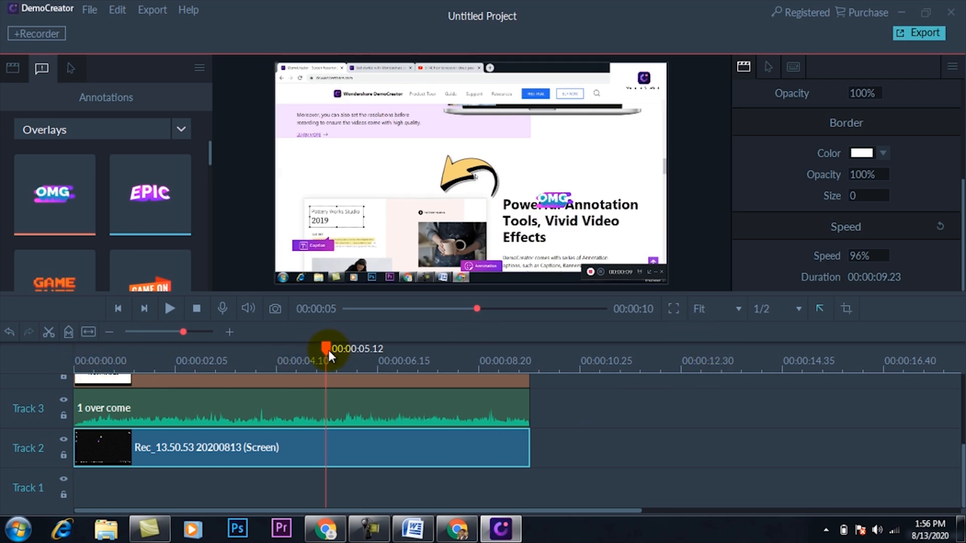
Split the screen recording on Track 2 at 00:00:06.06 and again at 00:00:06.37.
{"action": "left_click_drag", "start_coordinate": [328, 350], "coordinate": [371, 352]}
{"action": "right_click", "coordinate": [368, 446]}
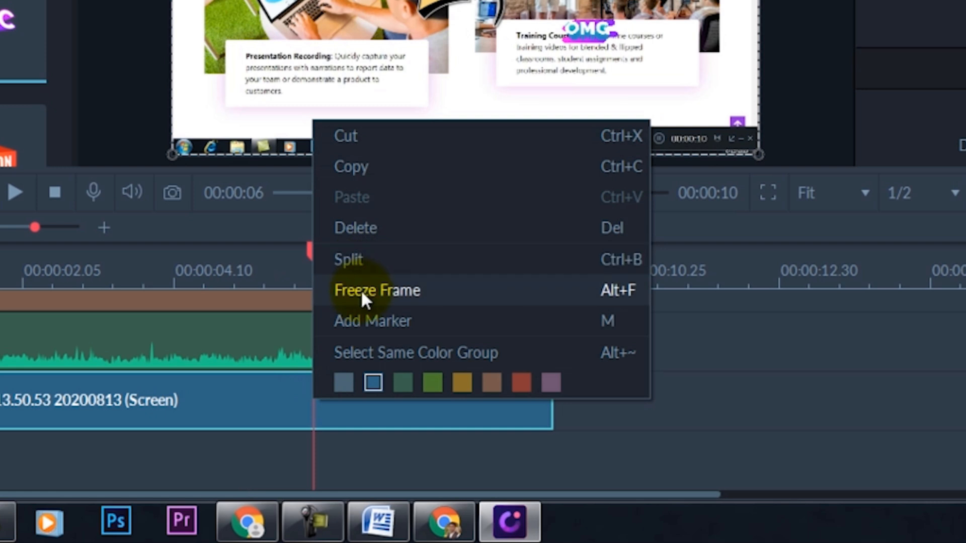
{"action": "left_click", "coordinate": [355, 286]}
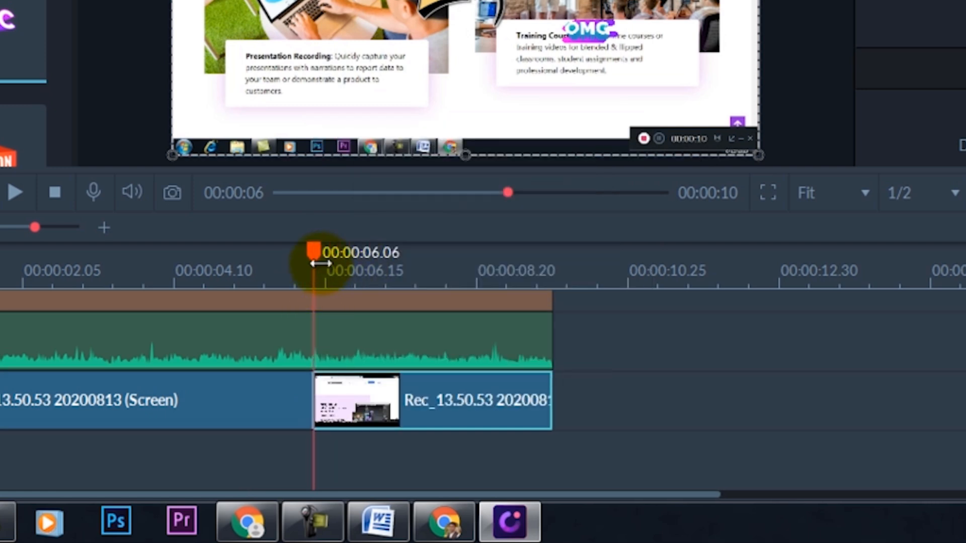
{"action": "left_click_drag", "start_coordinate": [313, 252], "coordinate": [352, 251]}
{"action": "left_click", "coordinate": [336, 386]}
{"action": "right_click", "coordinate": [349, 386]}
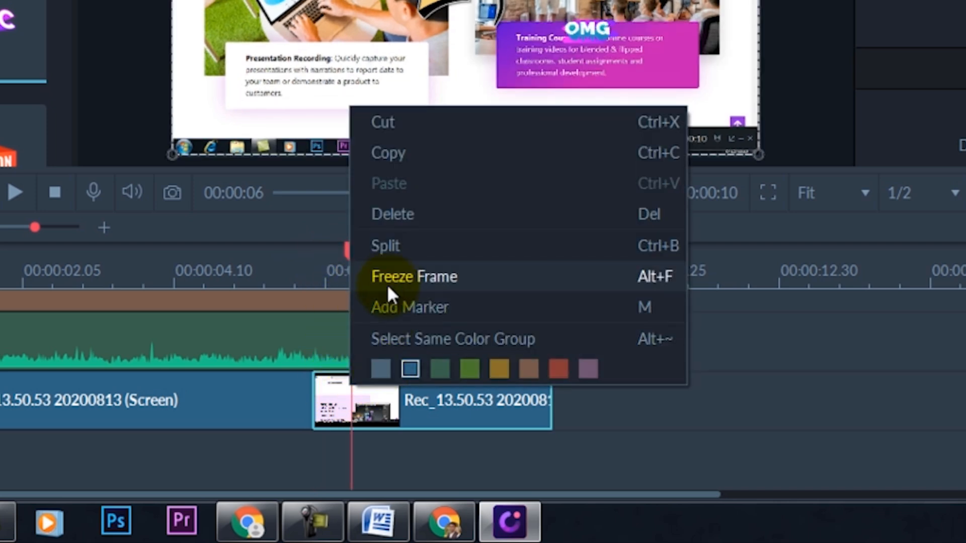
{"action": "left_click", "coordinate": [393, 244]}
Enlarge the short middle recording segment to 150%, position it at X 167.6, Y 19.6, and move the playhead past it.
{"action": "left_click", "coordinate": [330, 402]}
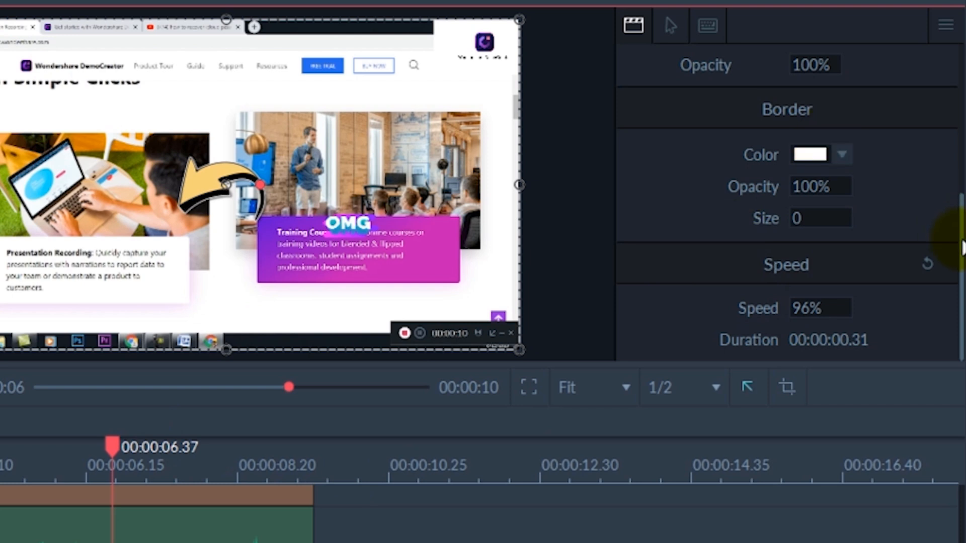
{"action": "left_click_drag", "start_coordinate": [962, 246], "coordinate": [960, 76]}
{"action": "left_click_drag", "start_coordinate": [825, 108], "coordinate": [273, 305]}
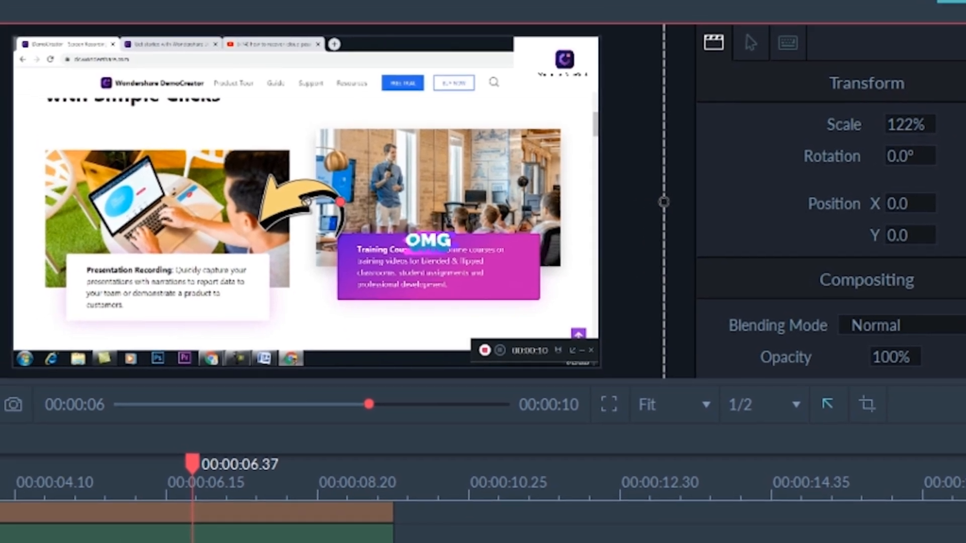
{"action": "left_click_drag", "start_coordinate": [195, 456], "coordinate": [255, 464]}
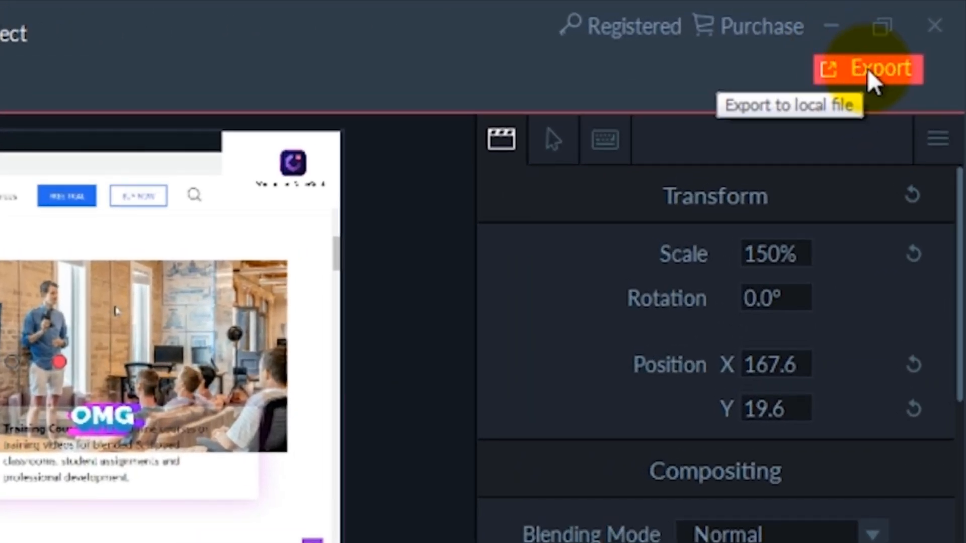
Export the video as an MP4 named My Project to the Desktop folder.
{"action": "left_click", "coordinate": [873, 76]}
{"action": "left_click", "coordinate": [894, 201]}
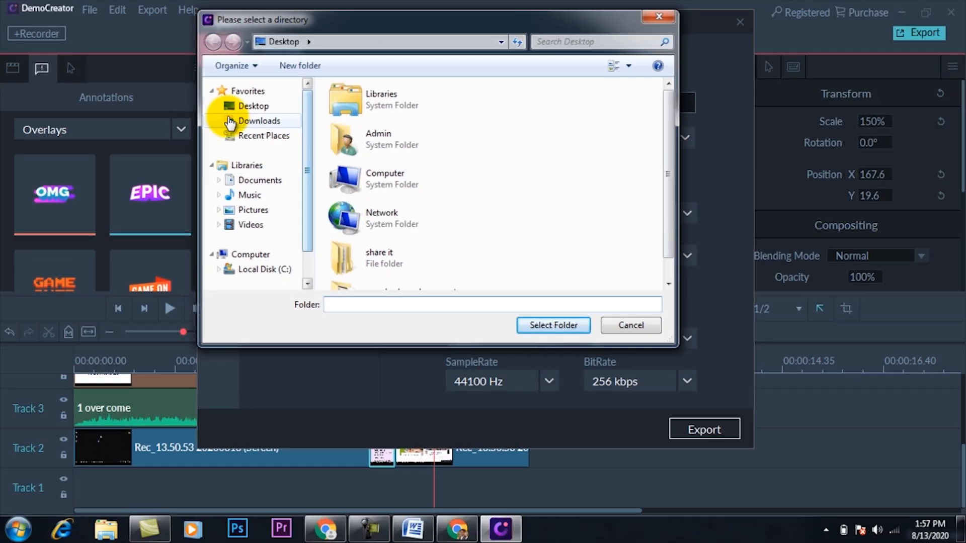
{"action": "left_click", "coordinate": [246, 106]}
{"action": "left_click", "coordinate": [533, 326]}
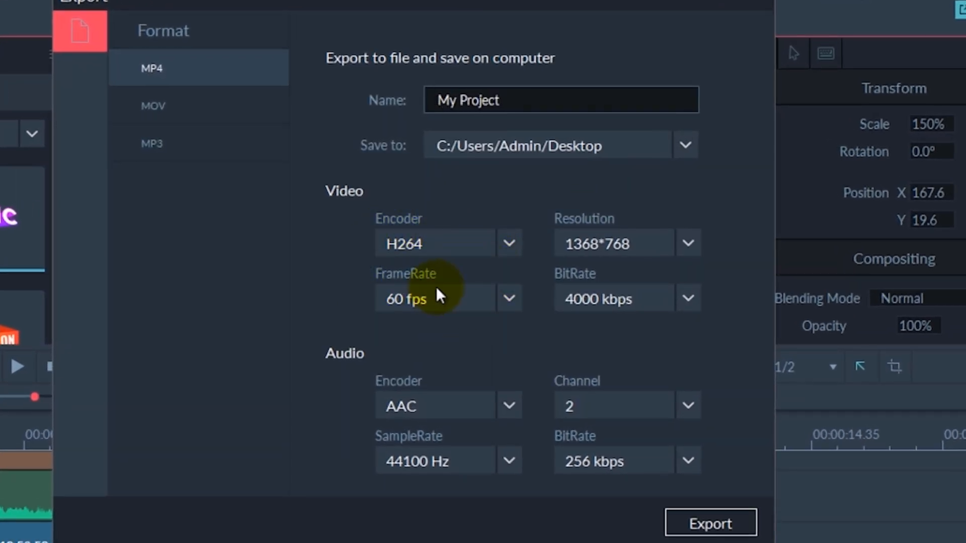
{"action": "left_click", "coordinate": [701, 523]}
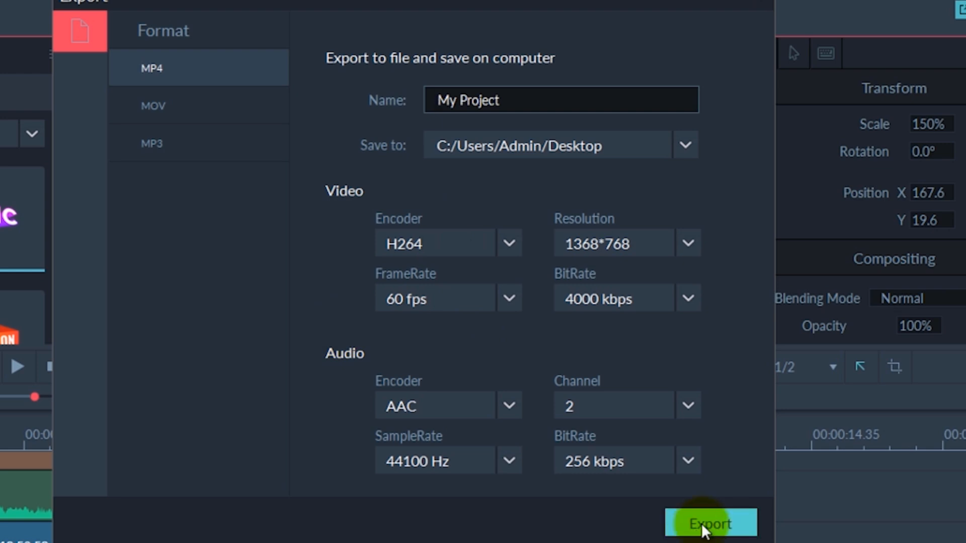